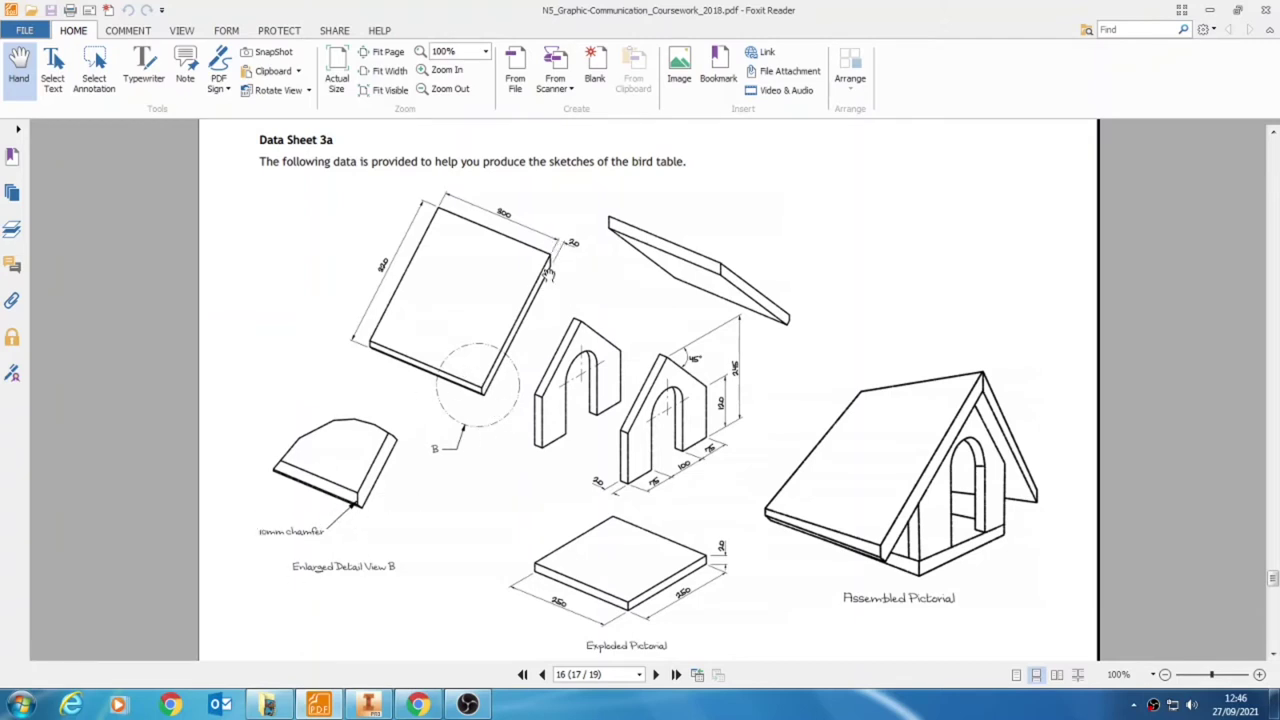
Create a new part from the Metric Standard (mm).ipt template.
left_click(368, 705)
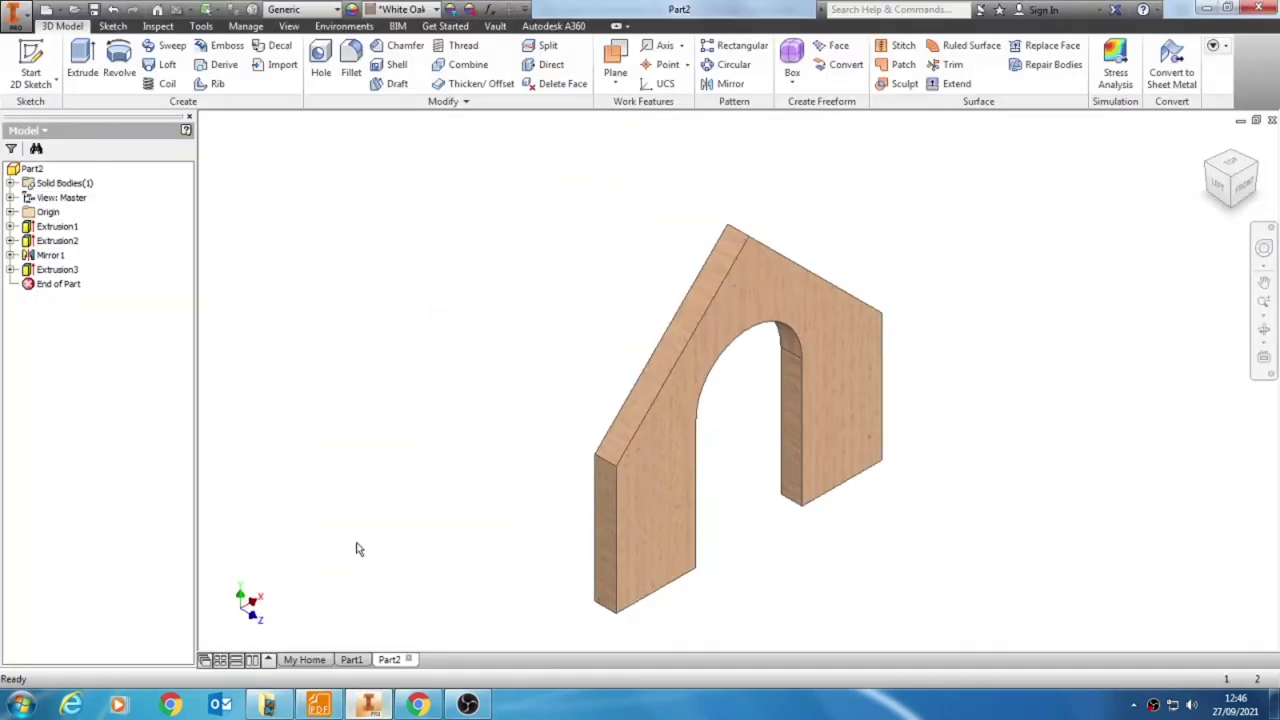
left_click(16, 14)
left_click(56, 70)
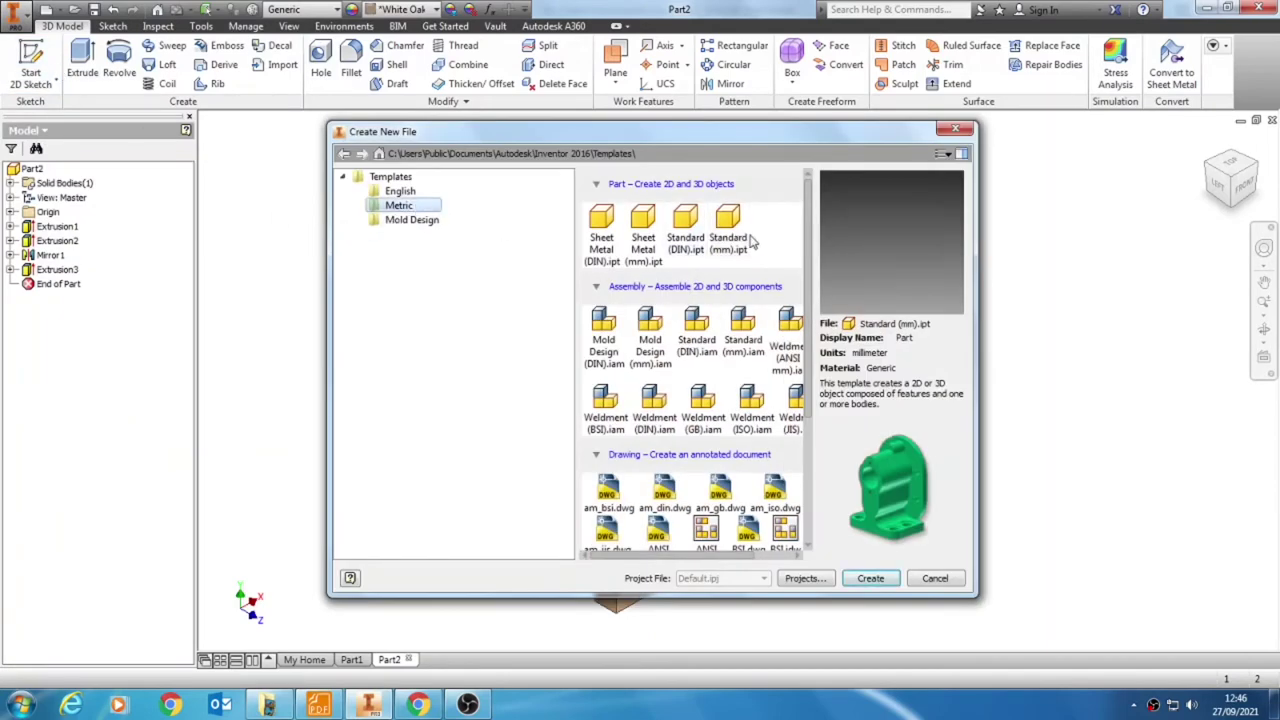
left_click(730, 228)
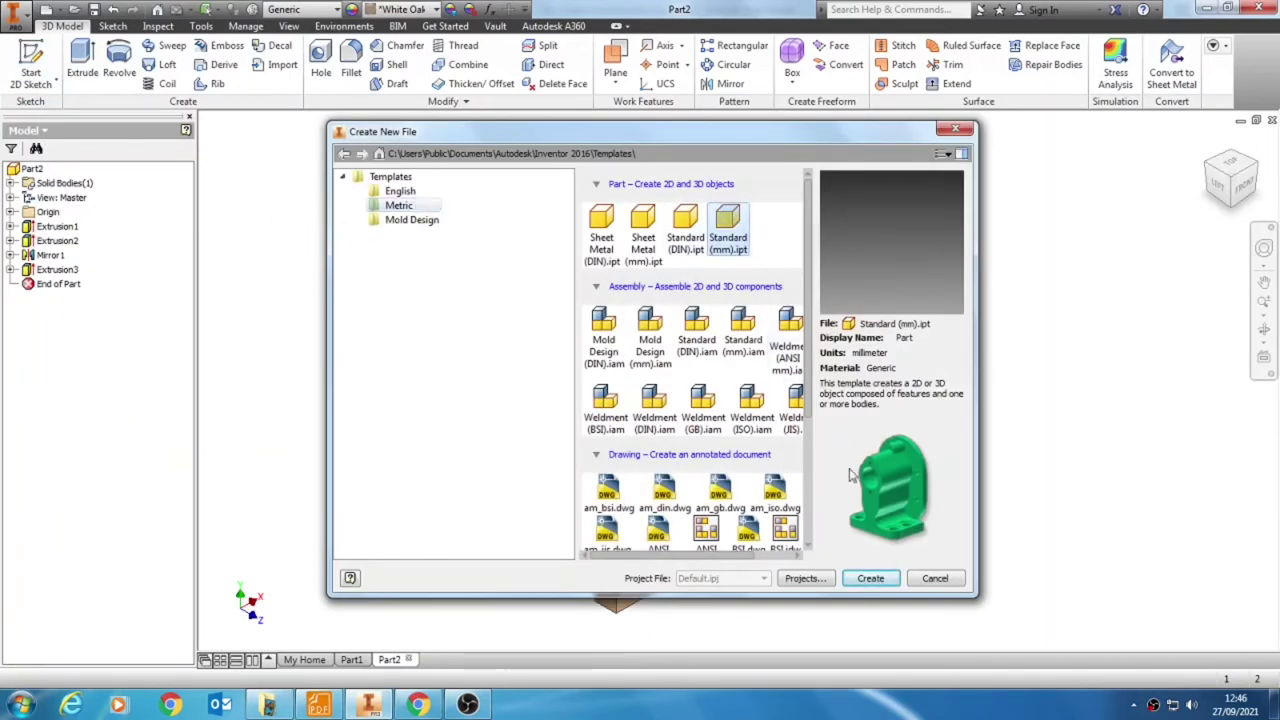
left_click(870, 579)
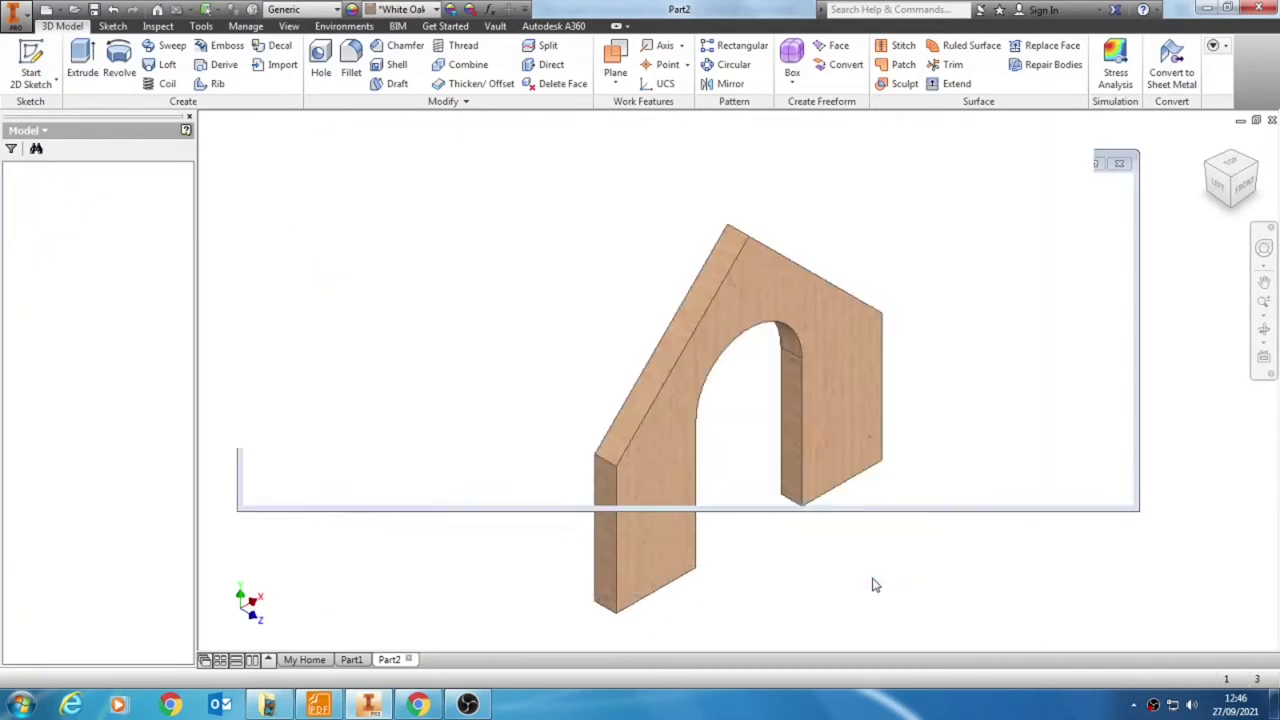
Start a 2D sketch, turn the view to Top, and check the panel sizes on the data sheet.
left_click(32, 55)
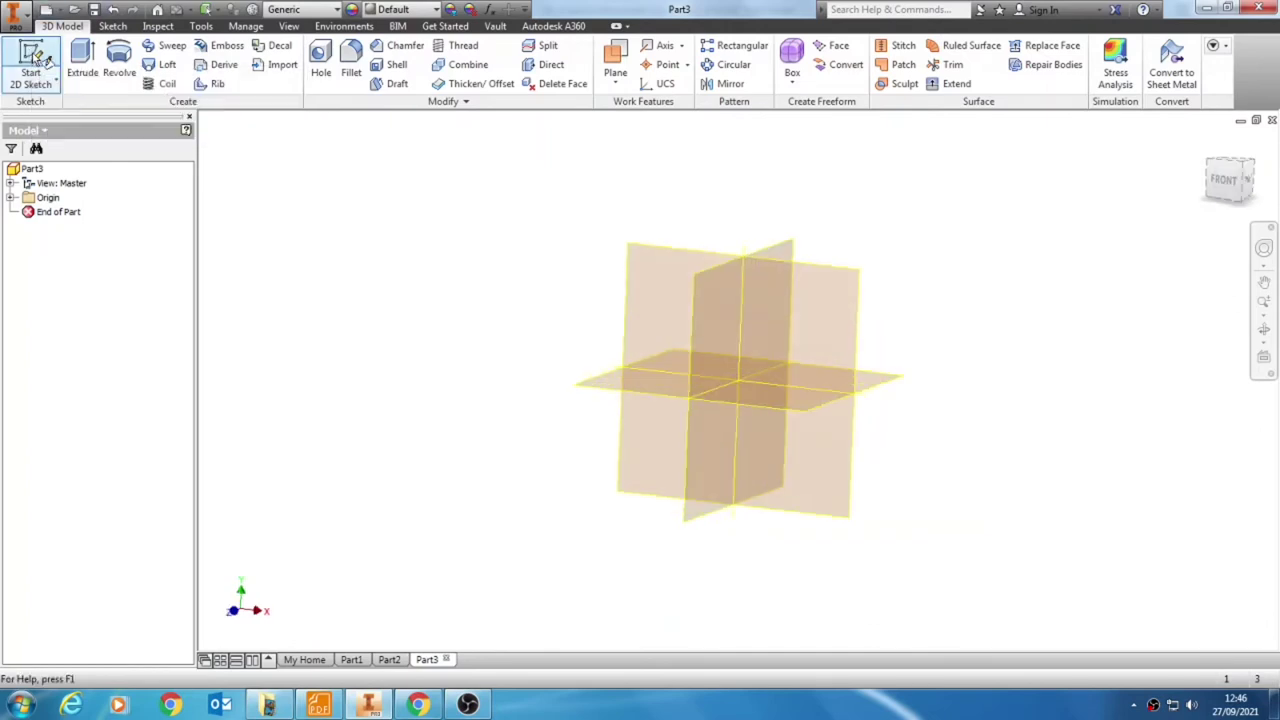
left_click(1236, 166)
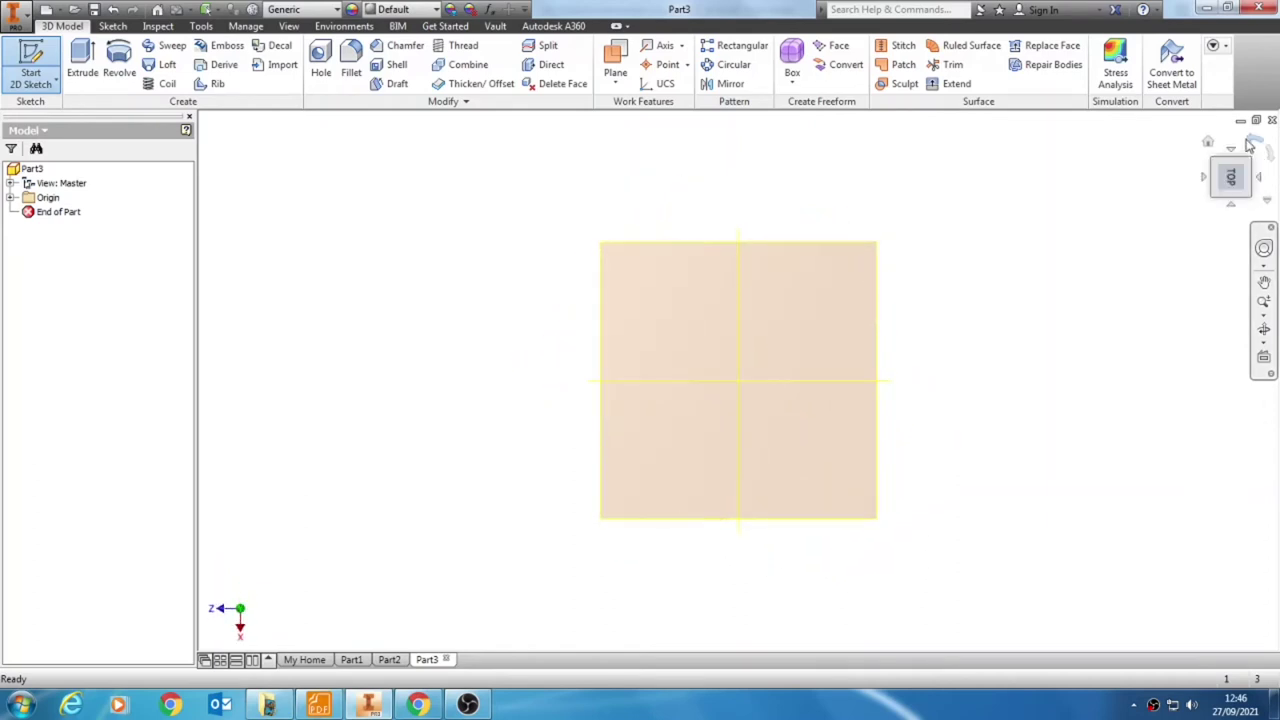
left_click(1250, 143)
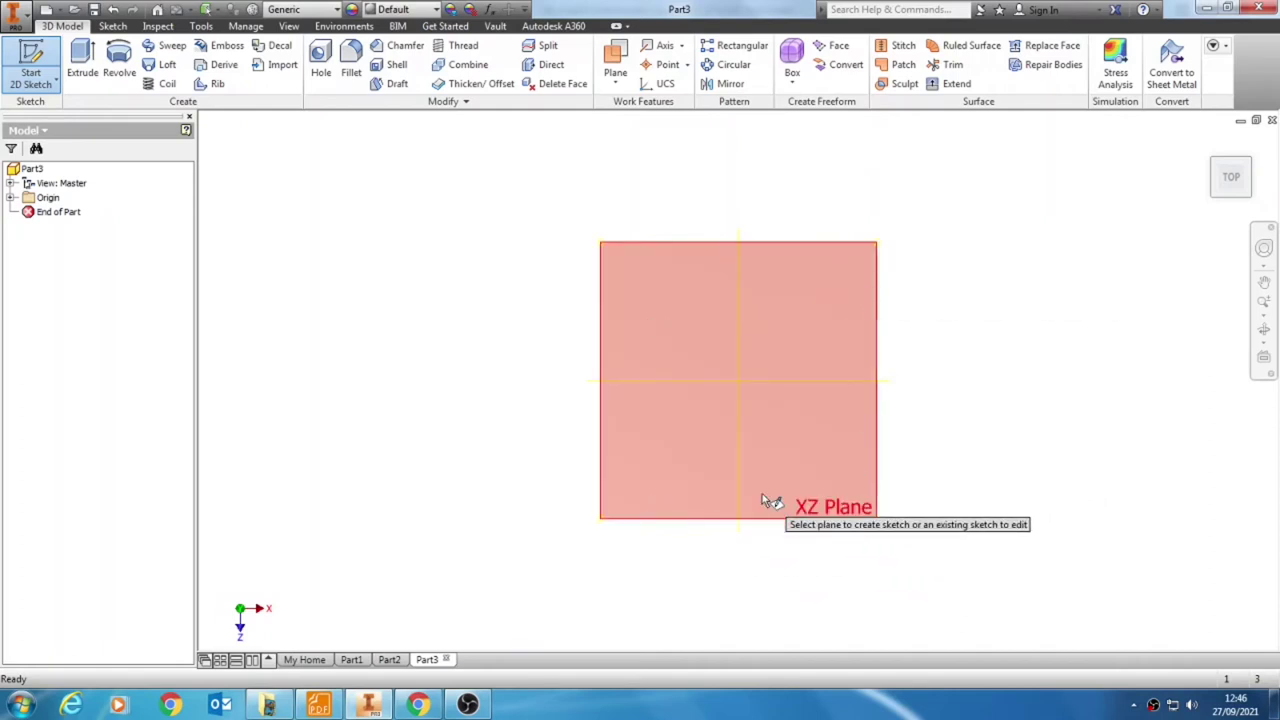
left_click(318, 705)
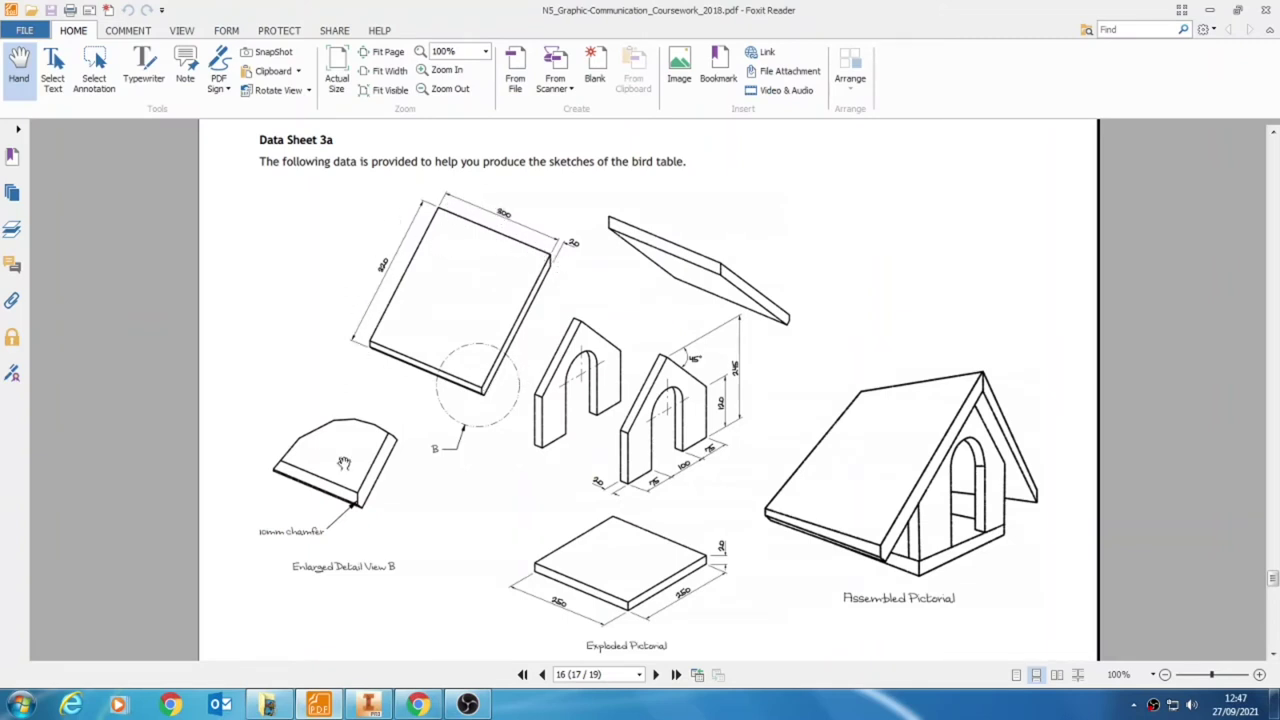
left_click(369, 705)
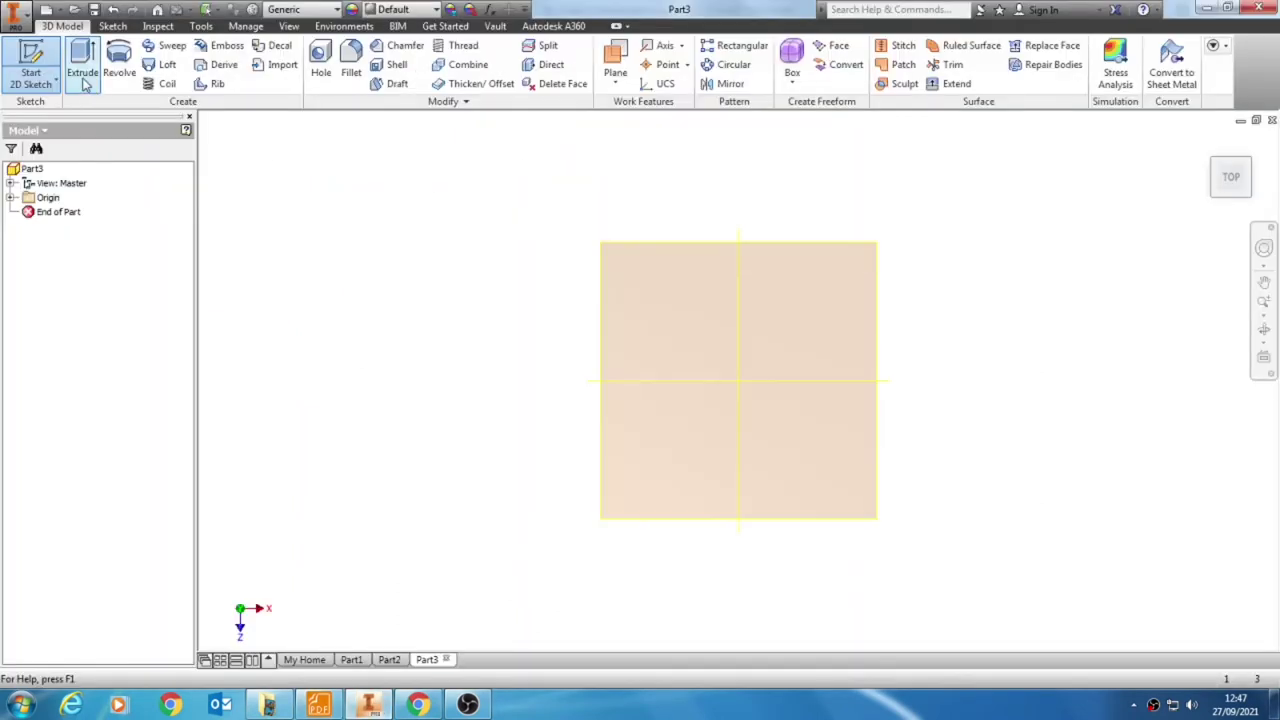
Draw a two-point centre rectangle on the XZ plane, centred on the origin.
left_click(690, 275)
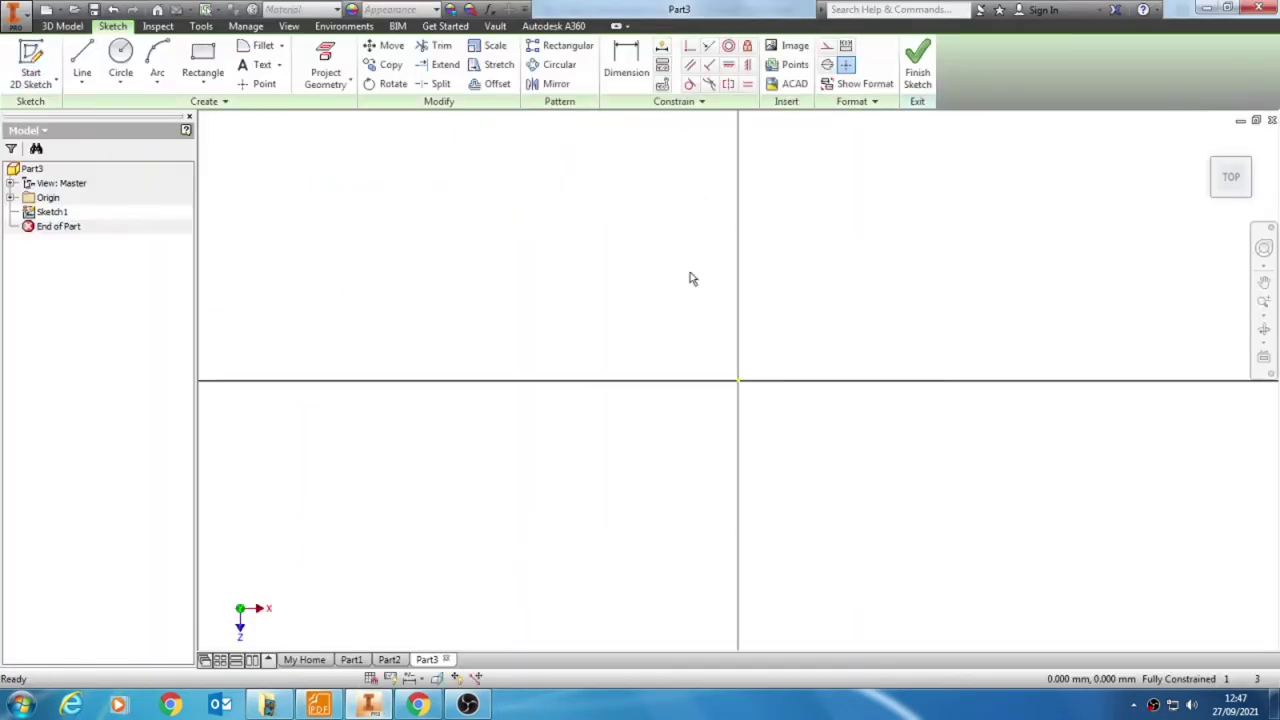
left_click(204, 82)
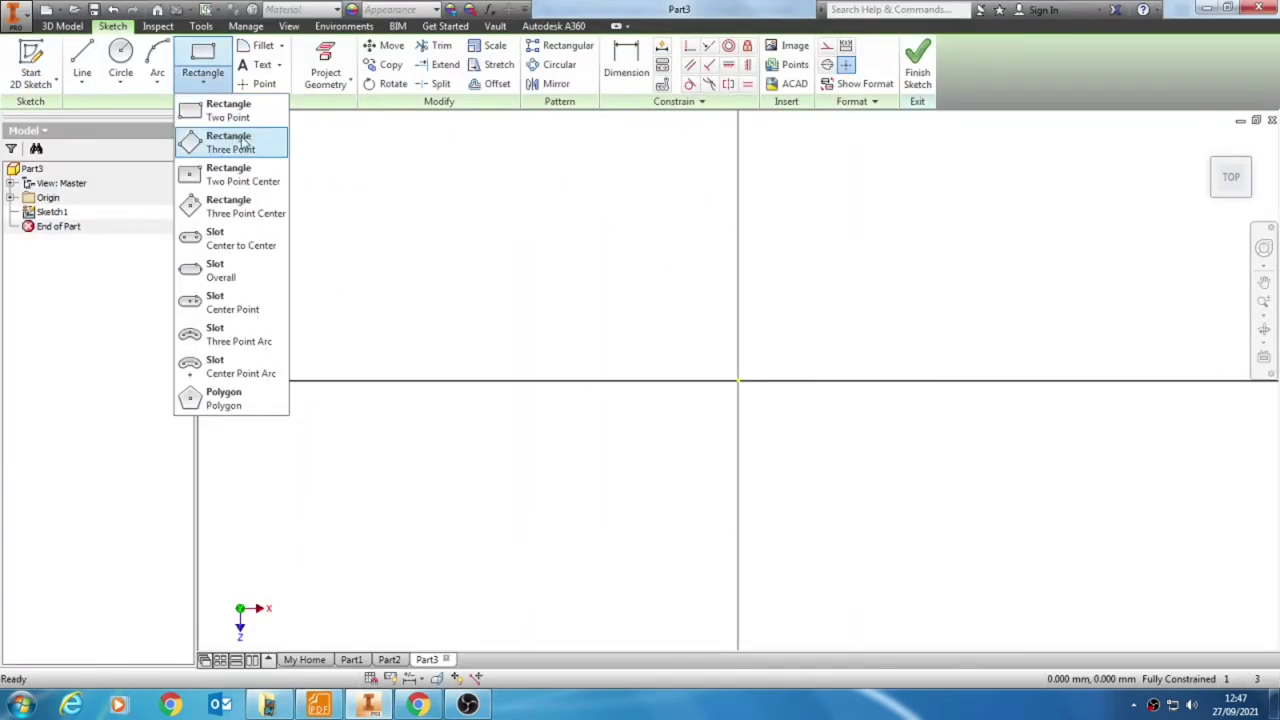
left_click(247, 176)
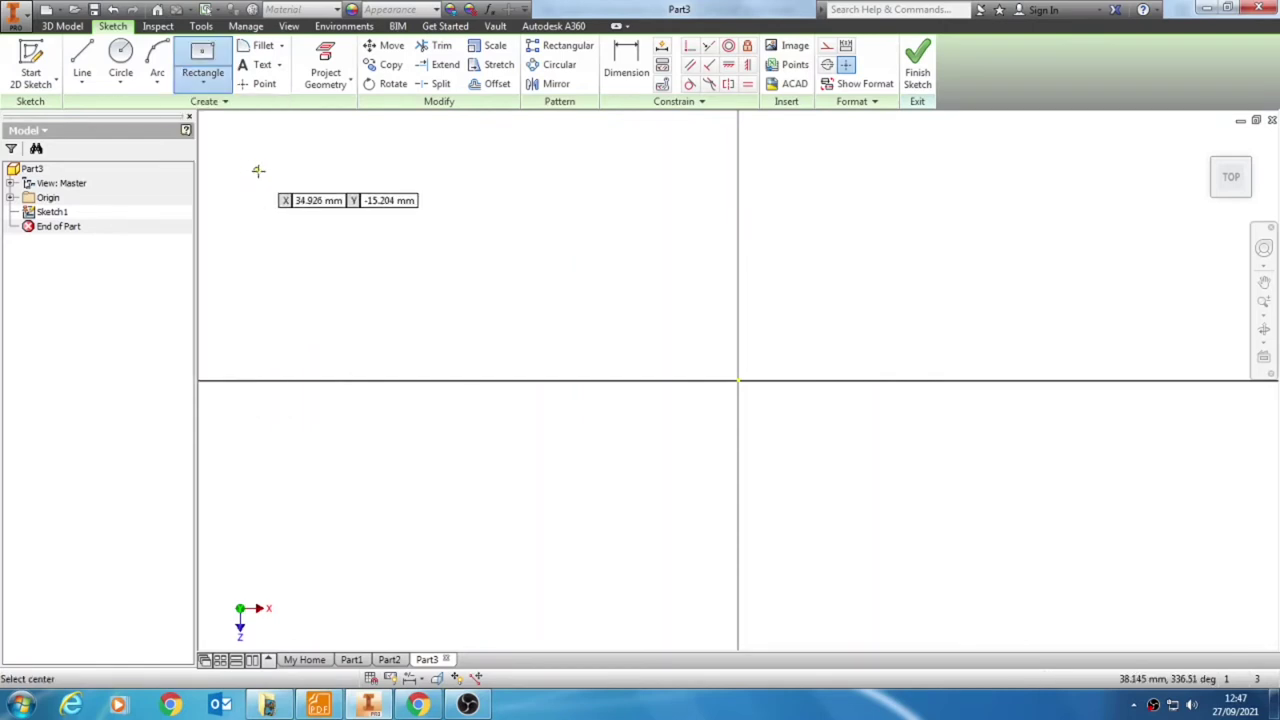
left_click(738, 380)
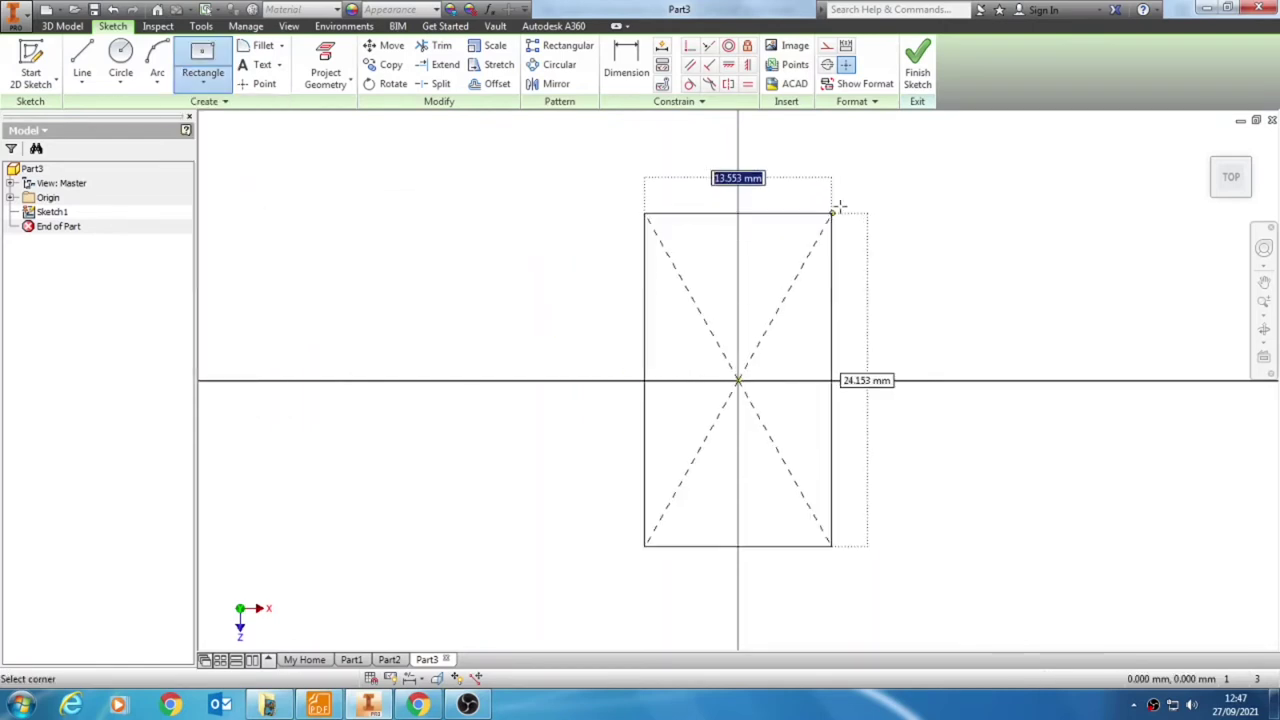
left_click(978, 132)
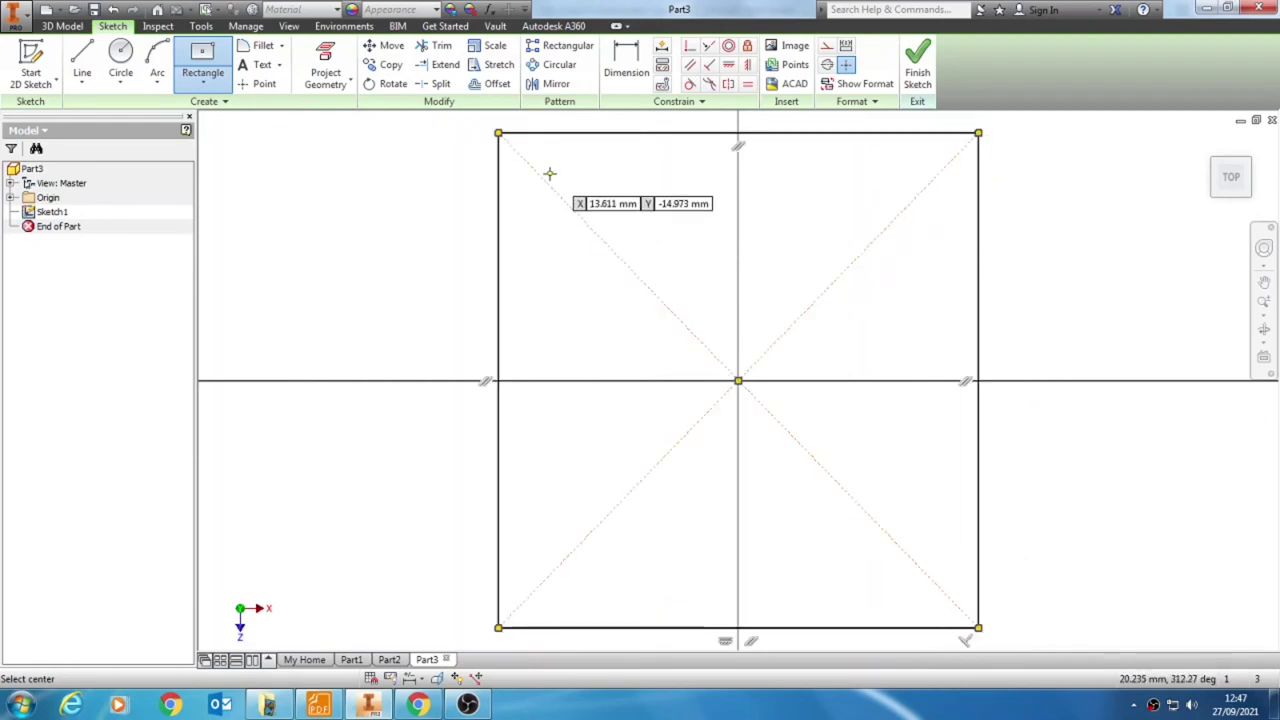
Dimension the rectangle's right edge to a 320 mm height, checking the data sheet.
left_click(628, 74)
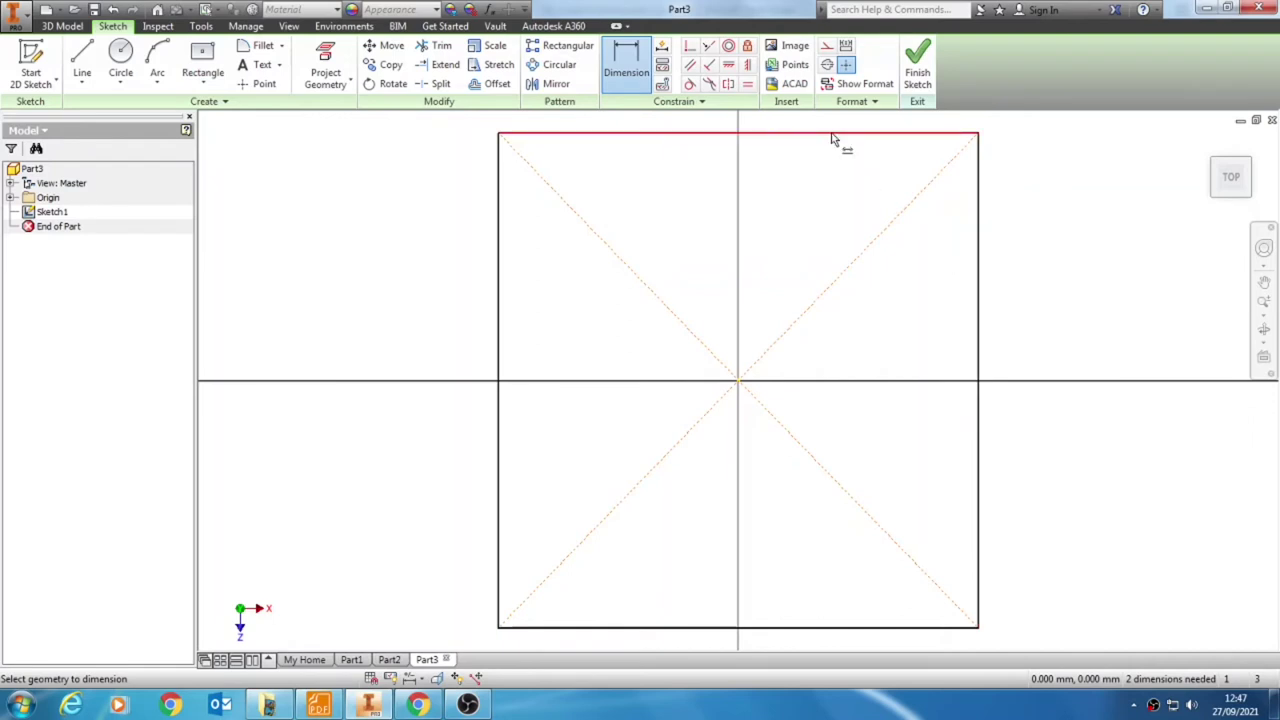
left_click(980, 460)
left_click(1140, 355)
left_click(332, 699)
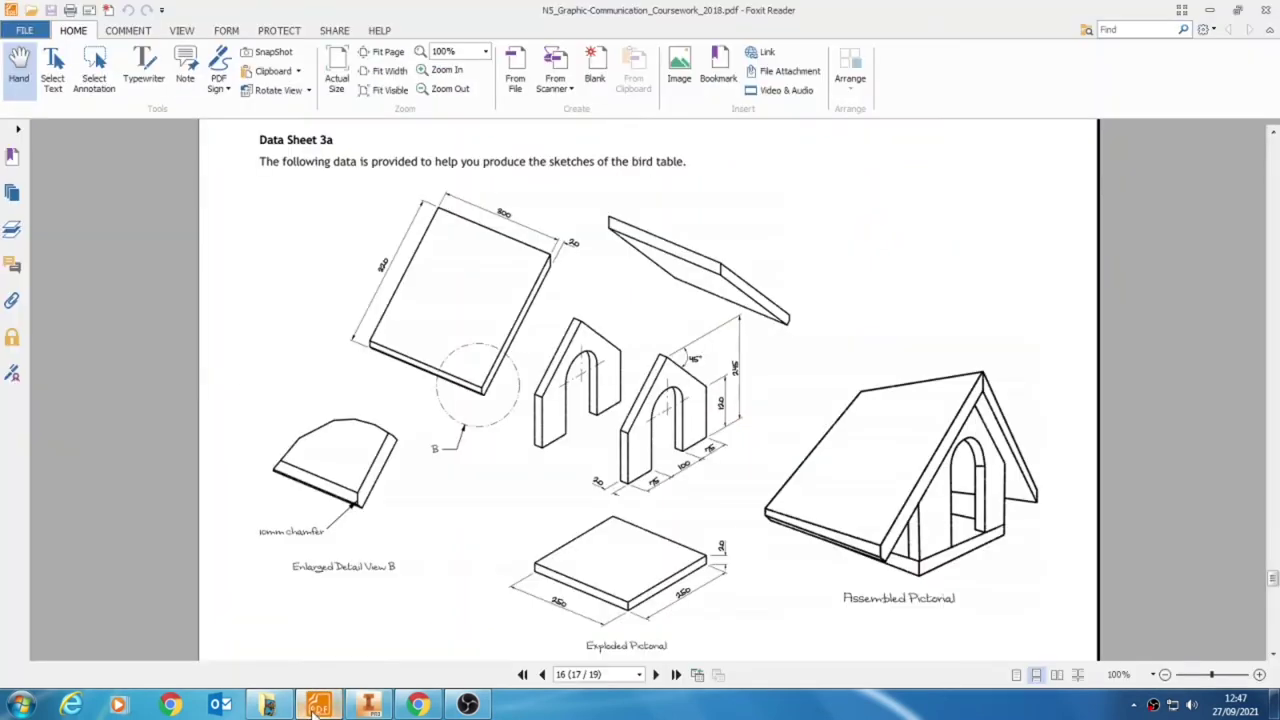
left_click(366, 706)
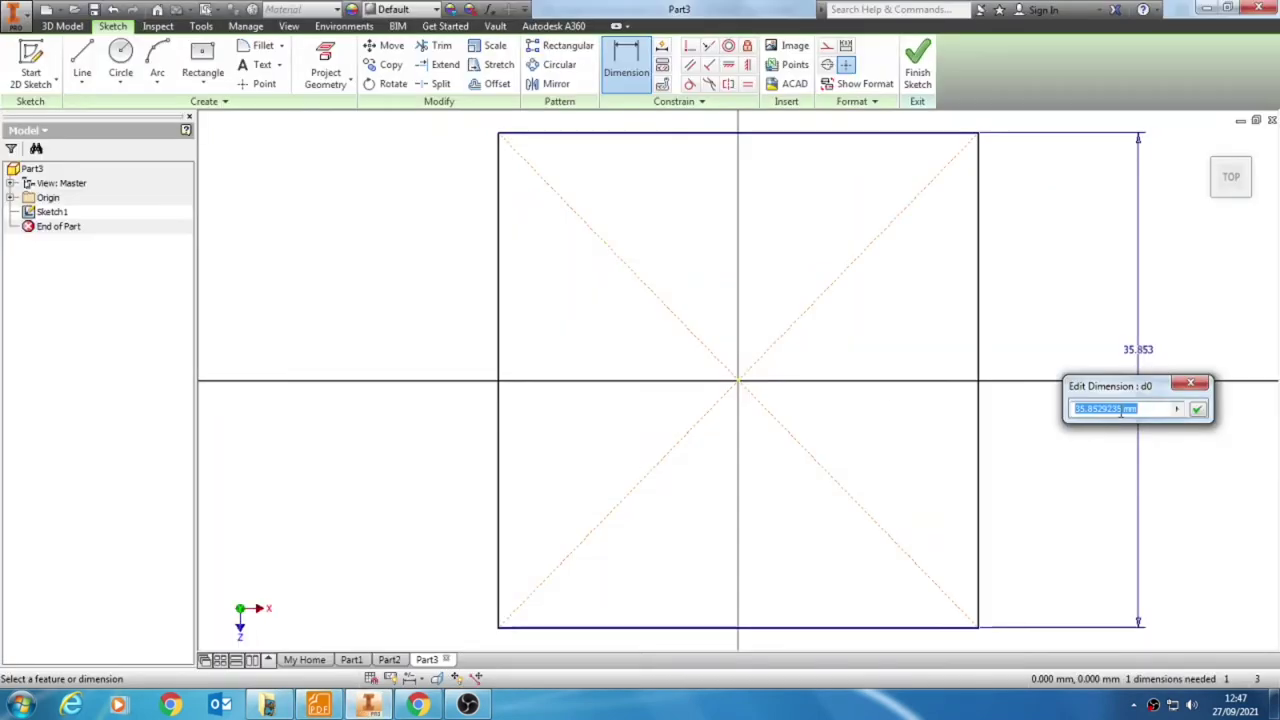
type("320")
key("Return")
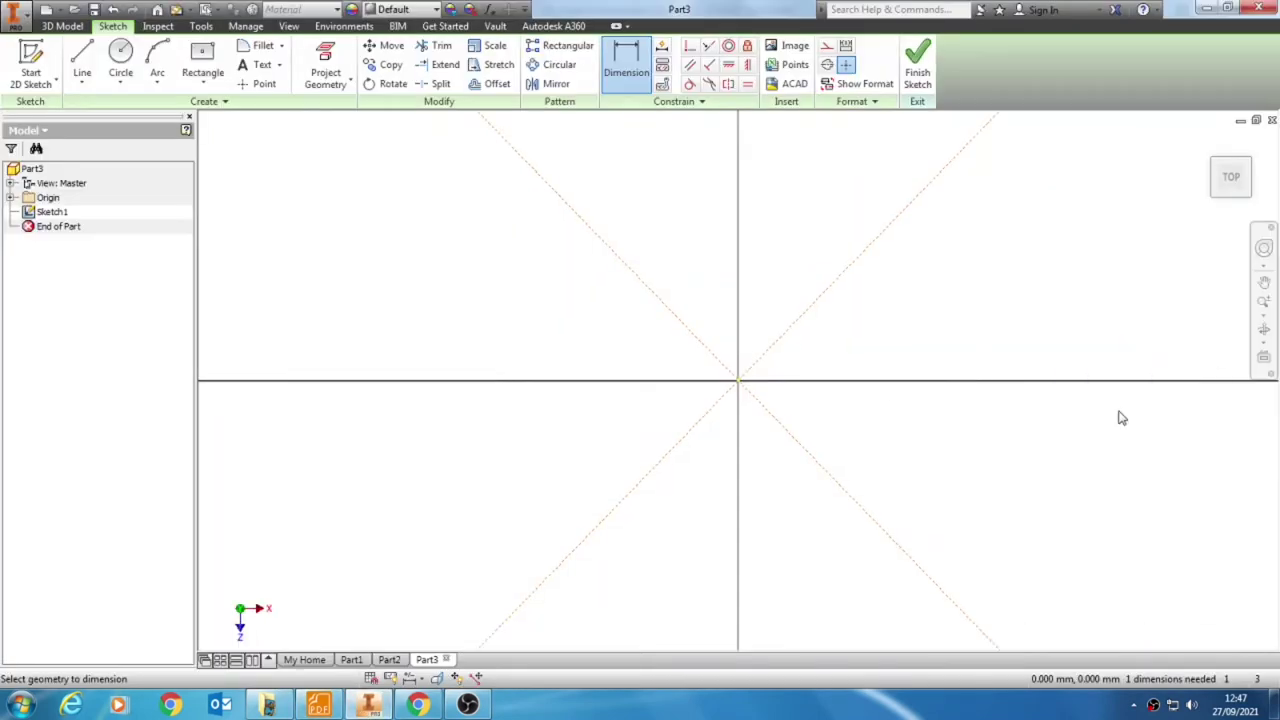
Fit the view and dimension the rectangle's top edge to a 300 mm width.
left_click(1231, 178)
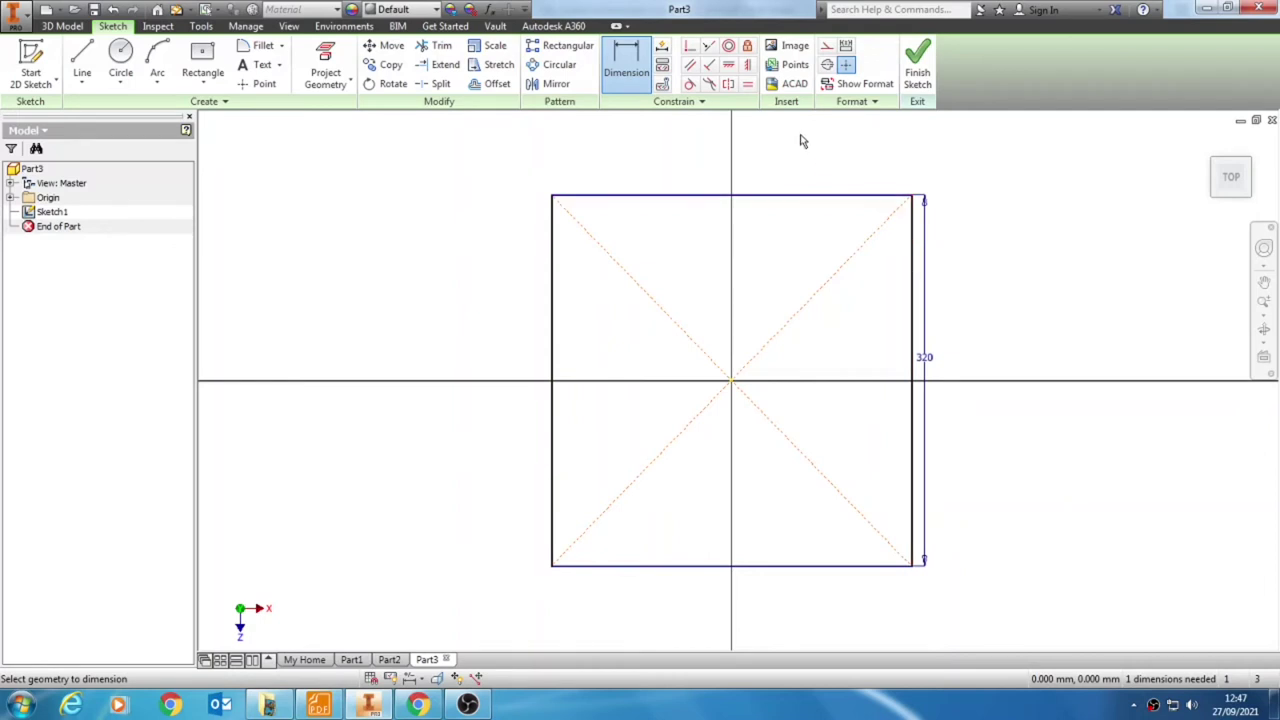
left_click(747, 198)
left_click(749, 148)
type("3")
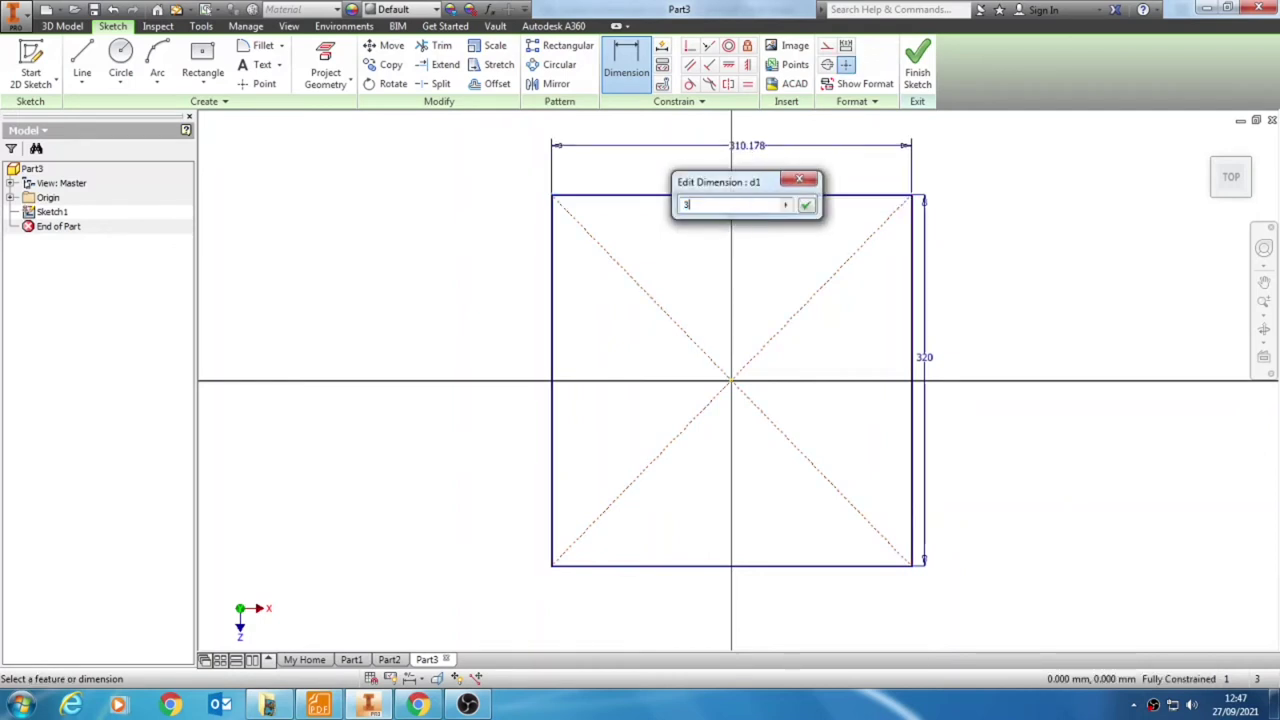
type("00")
key("Return")
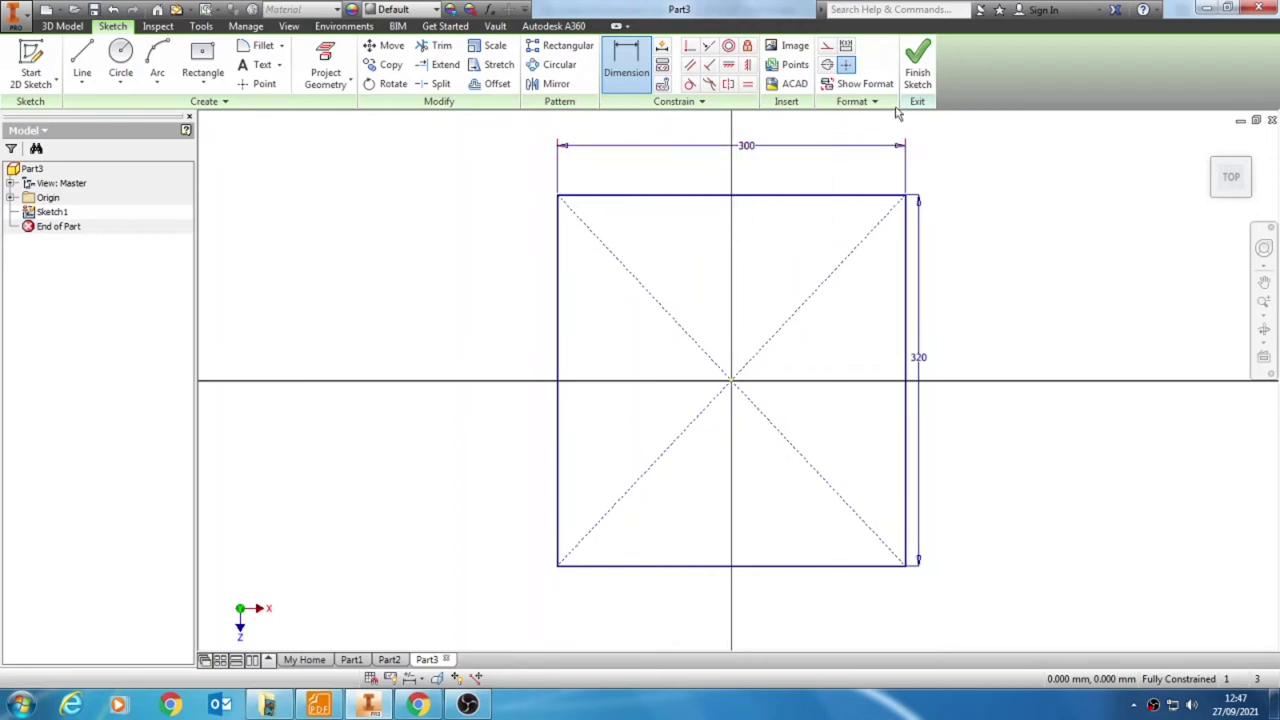
Finish the rectangle sketch and start an Extrude, viewed from an isometric angle.
left_click(917, 80)
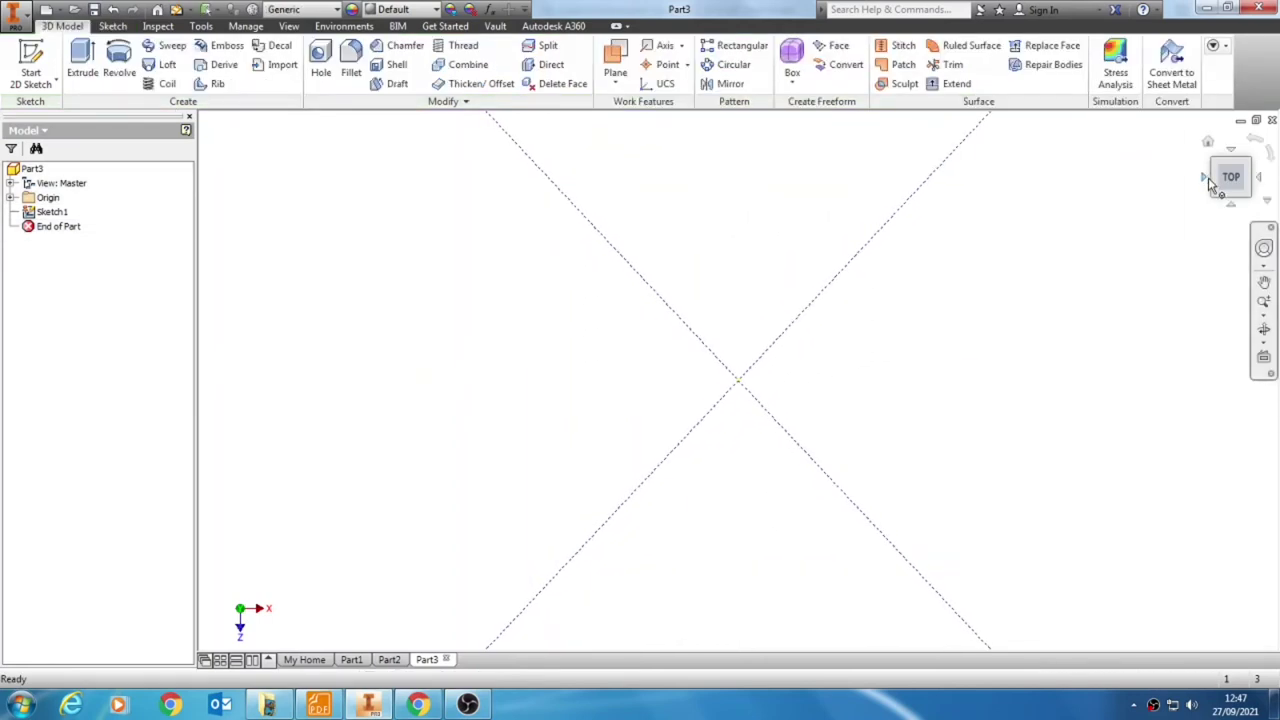
left_click(1236, 185)
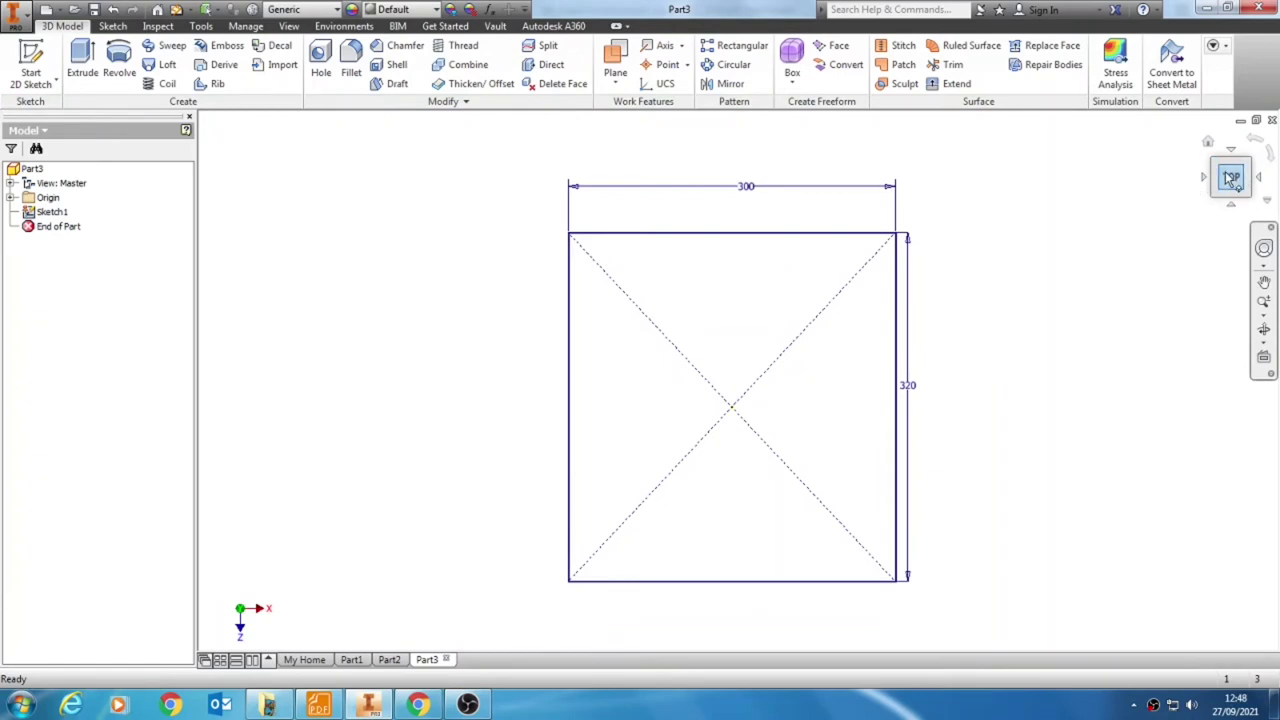
left_click(1265, 318)
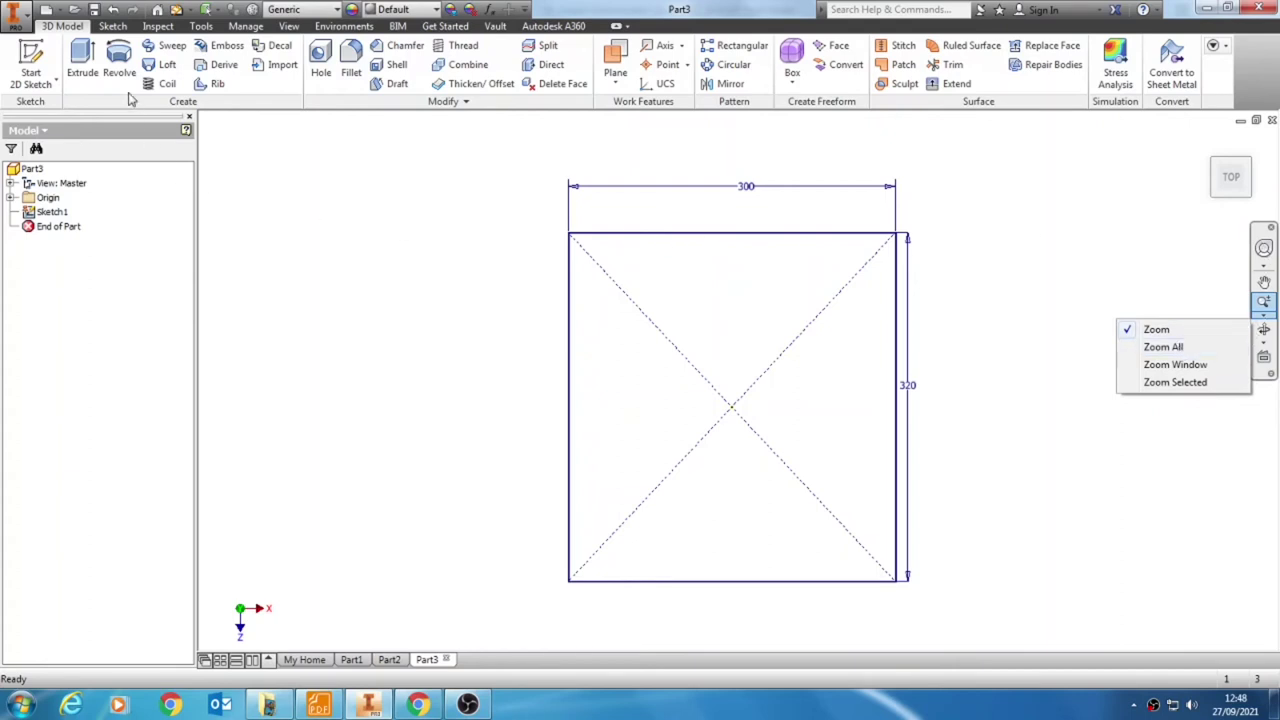
left_click(358, 184)
left_click(83, 65)
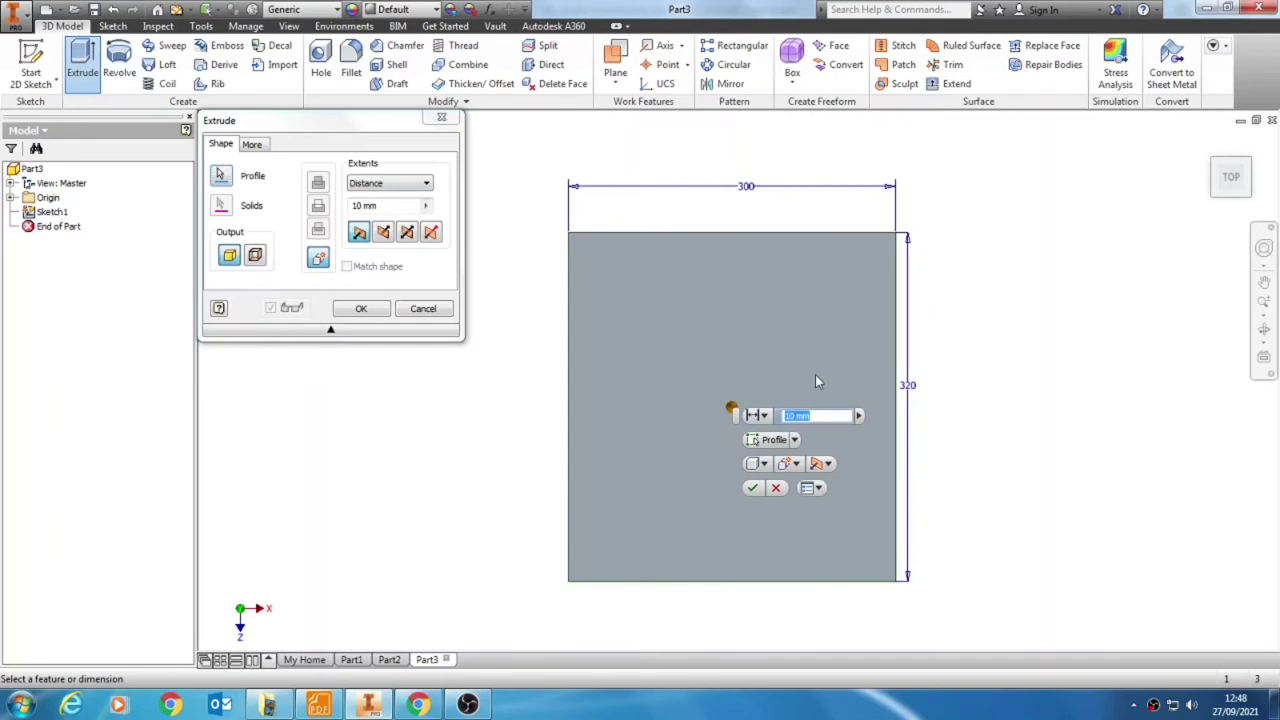
mouse_move(1233, 200)
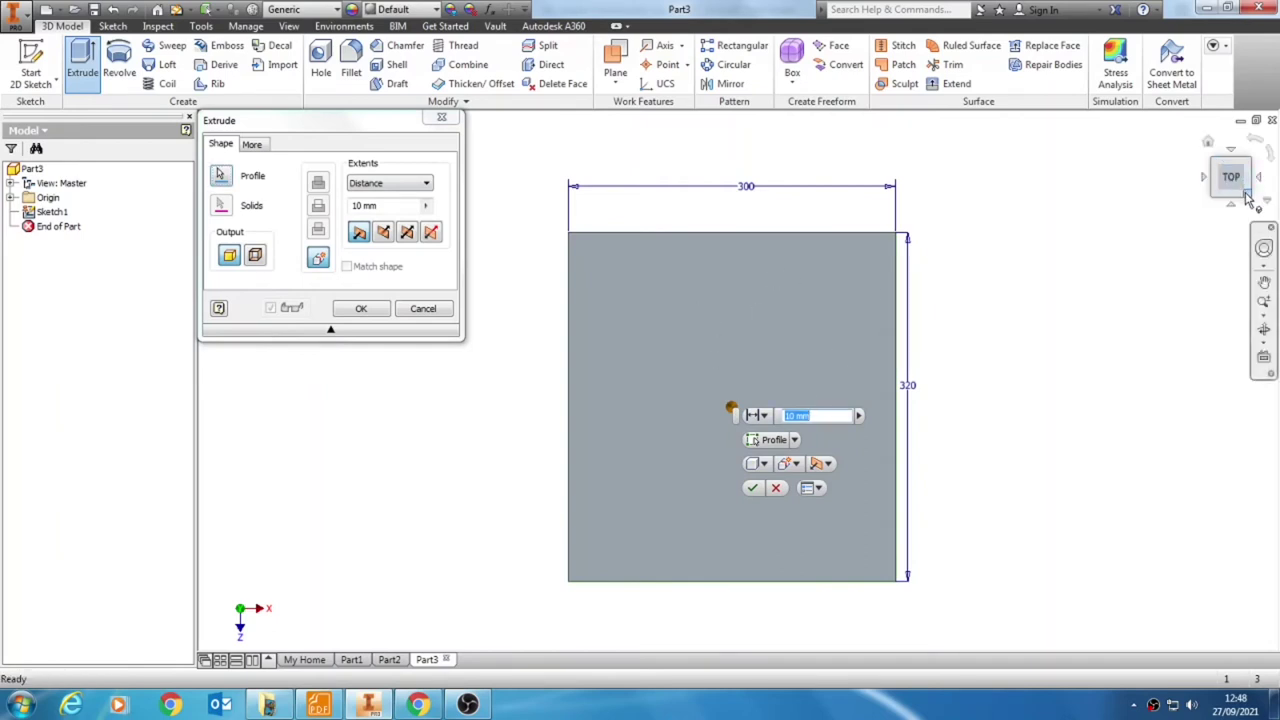
left_click(1247, 200)
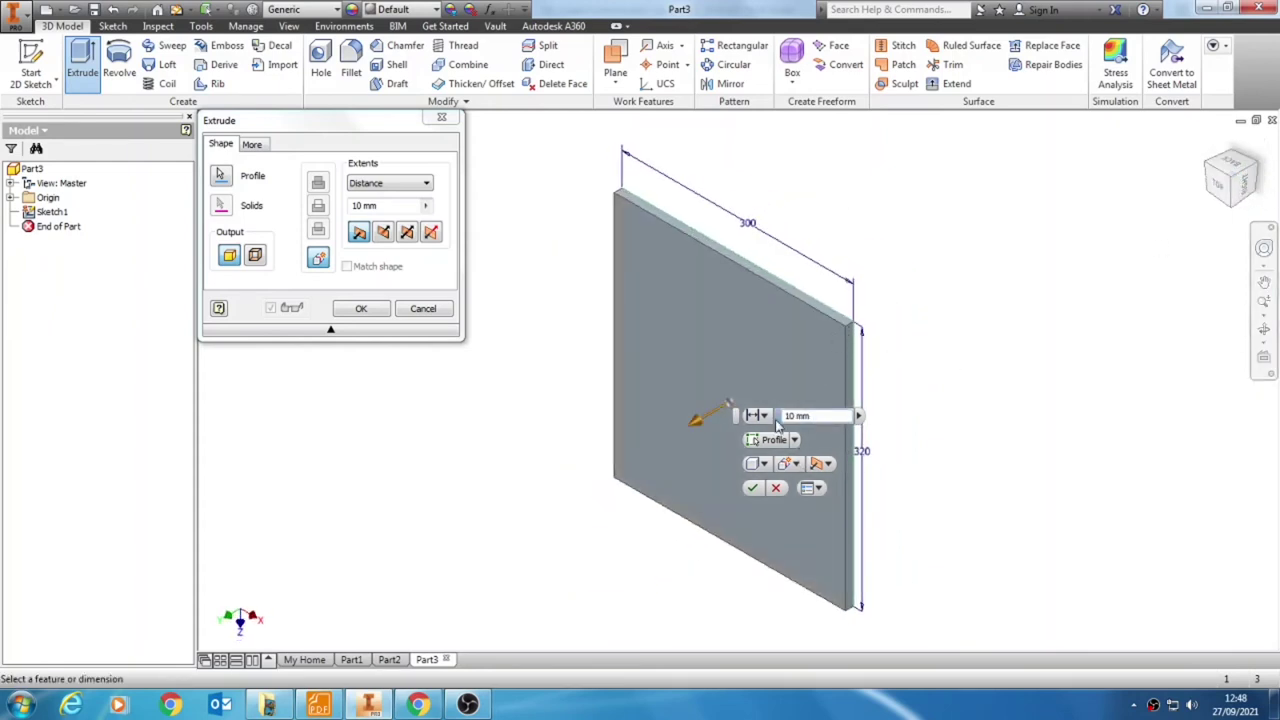
Set the extrusion to 20 mm thick, symmetric about the sketch plane, after checking the data sheet.
left_click(322, 706)
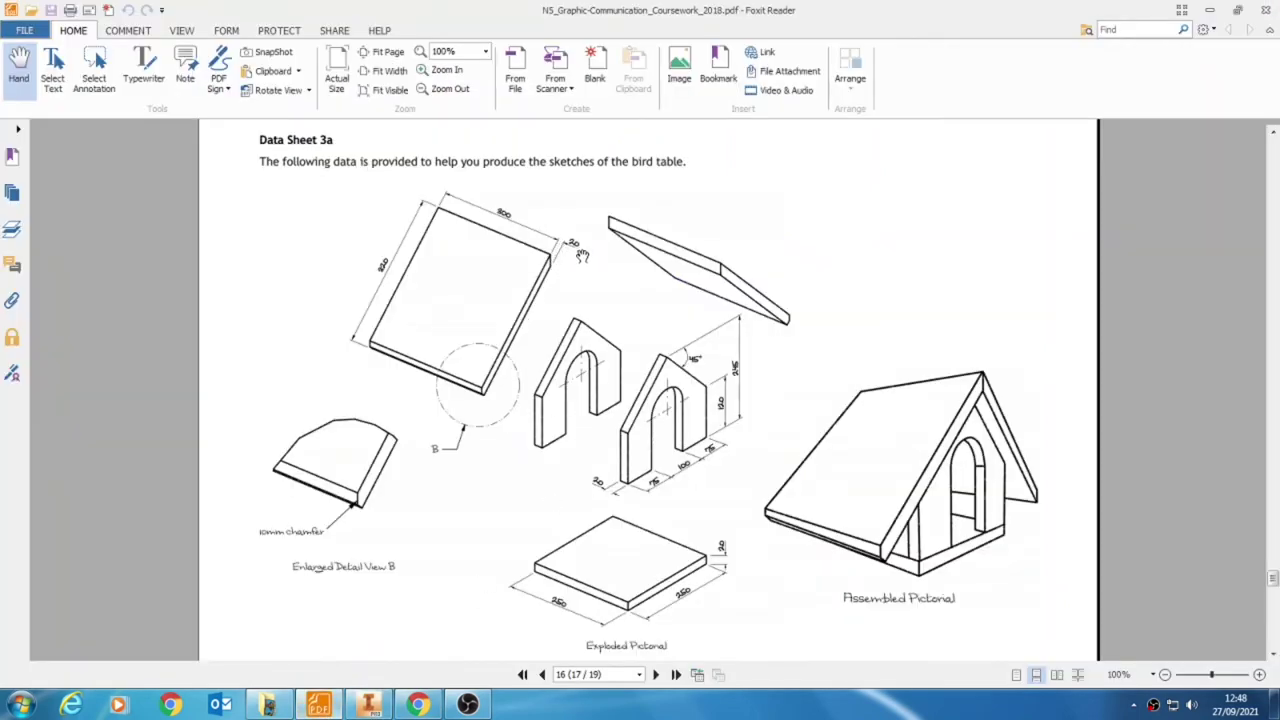
left_click(369, 705)
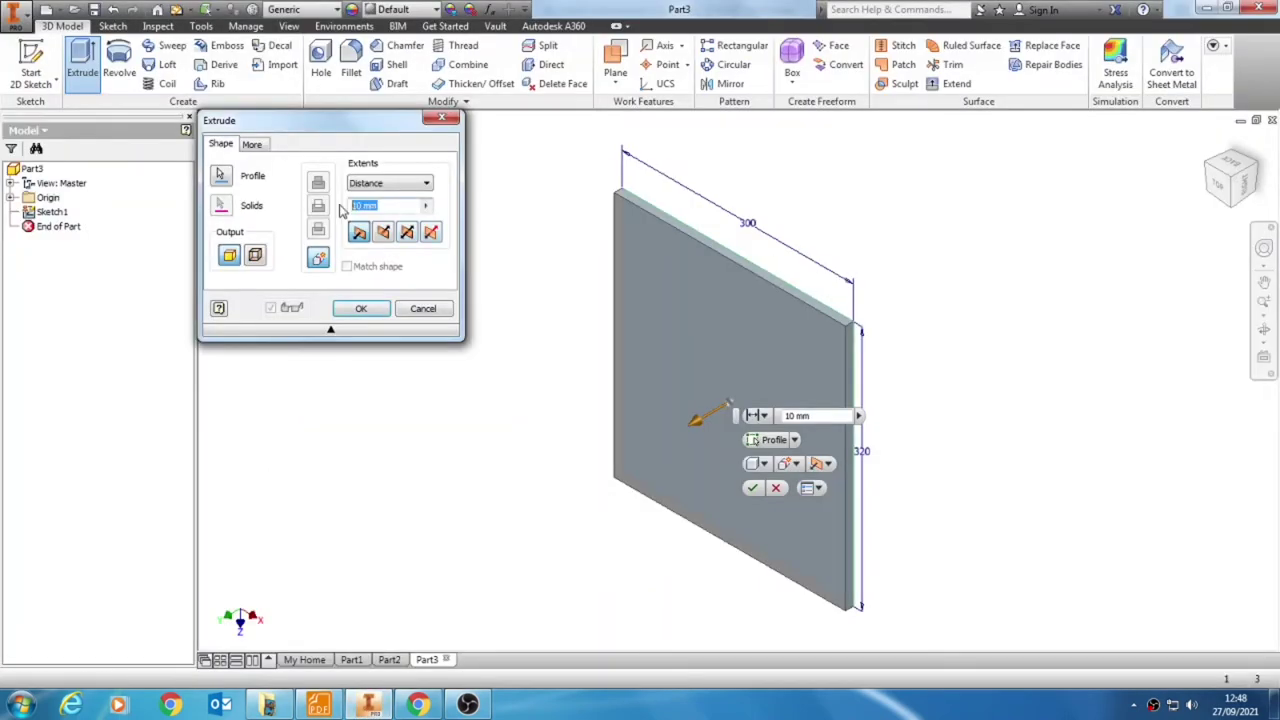
type("20")
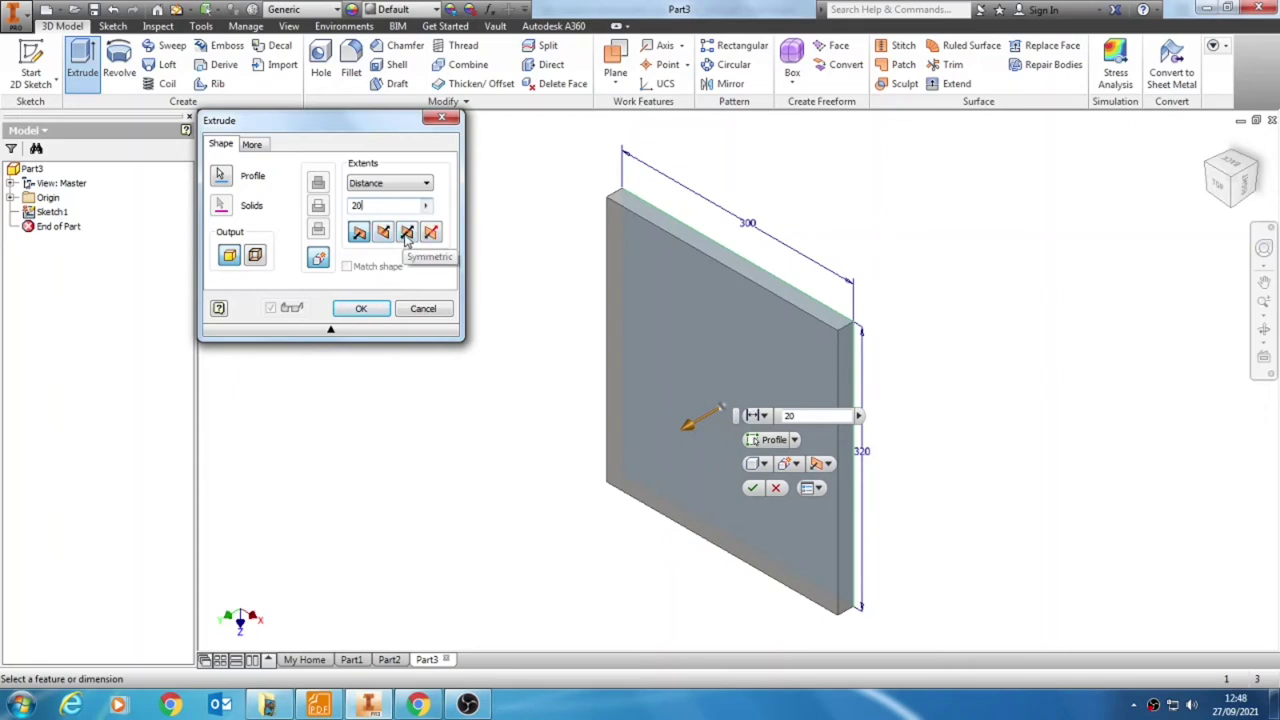
left_click(407, 233)
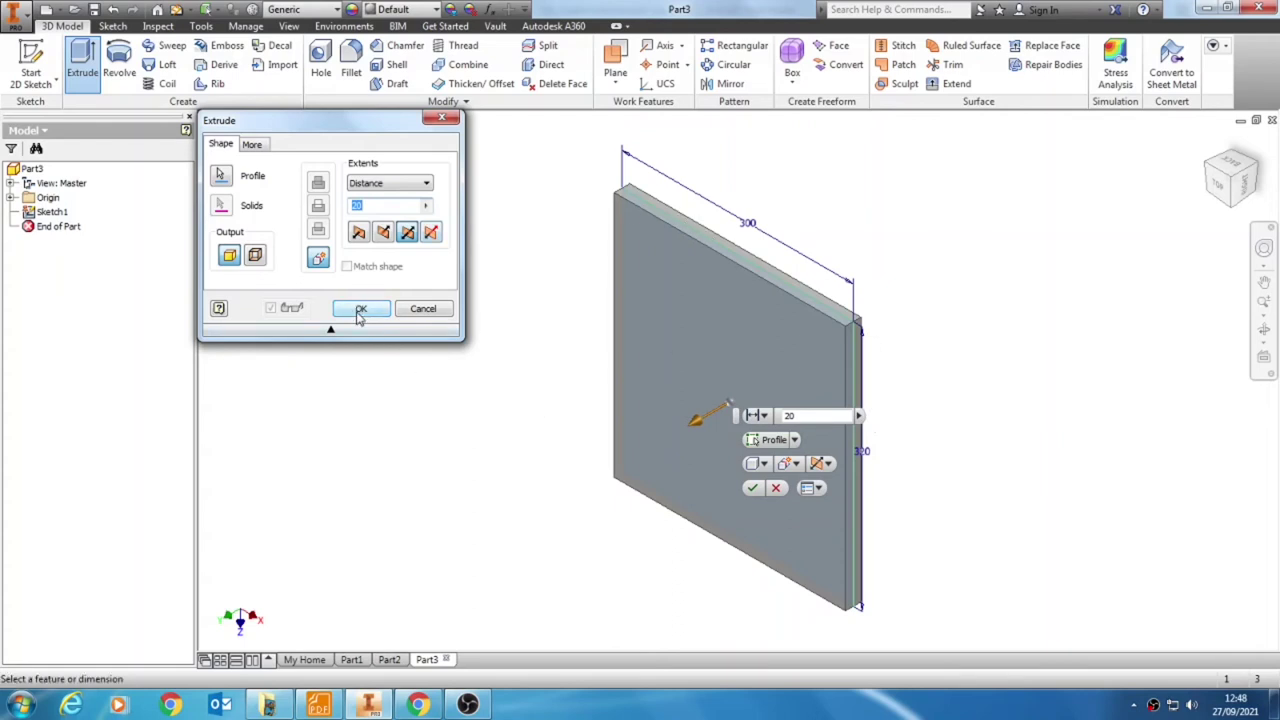
Confirm the 20 mm extrusion, inspect it from Top, Top-Front and isometric, then show the data sheet.
left_click(360, 312)
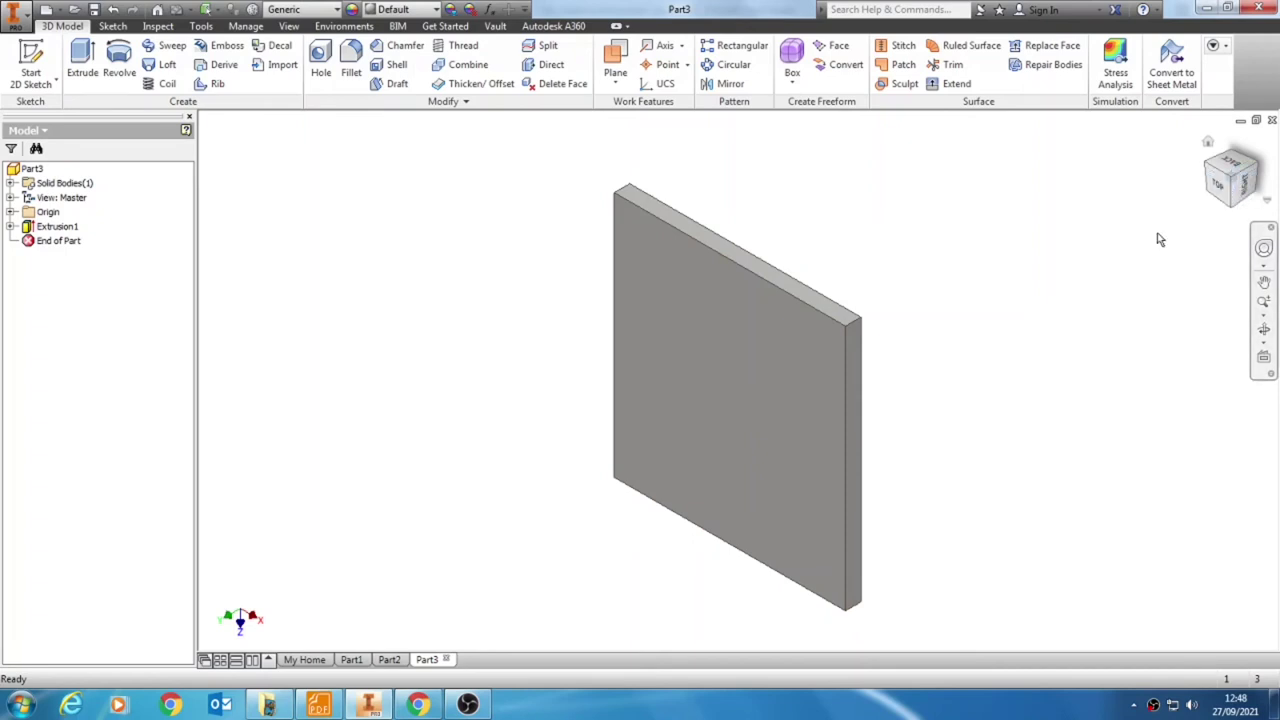
left_click(1220, 193)
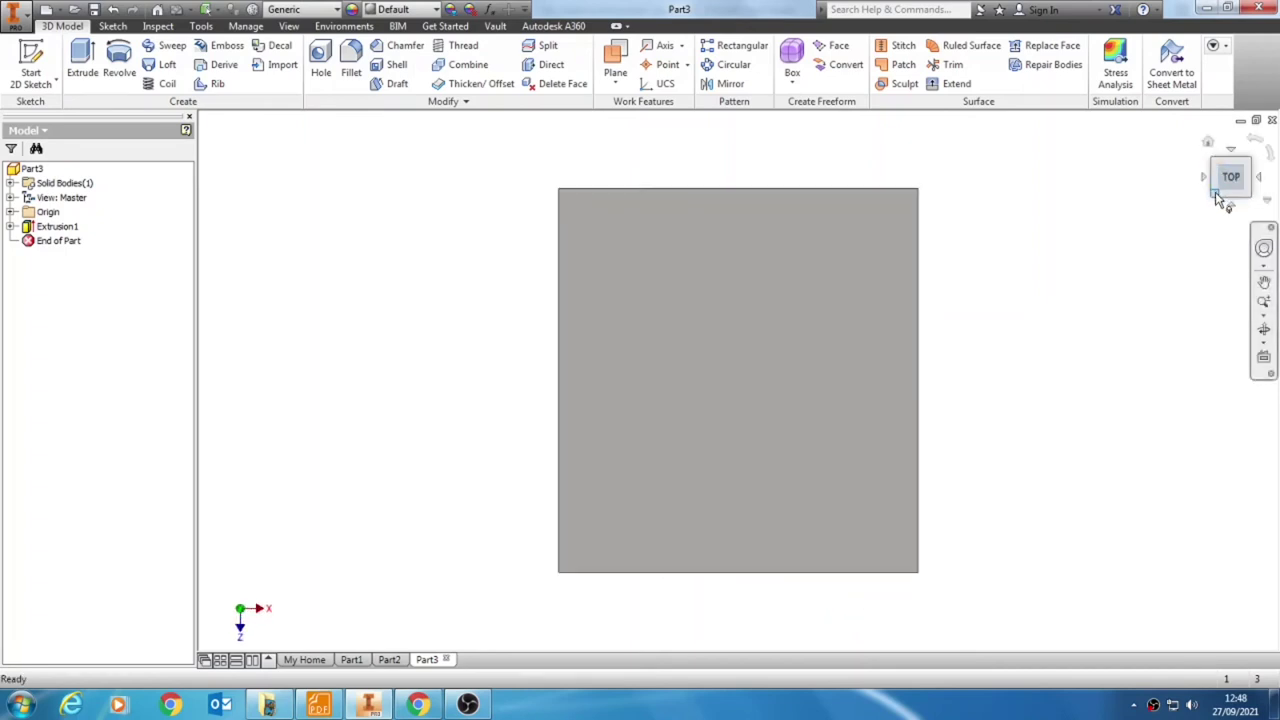
left_click(1233, 197)
left_click(1257, 187)
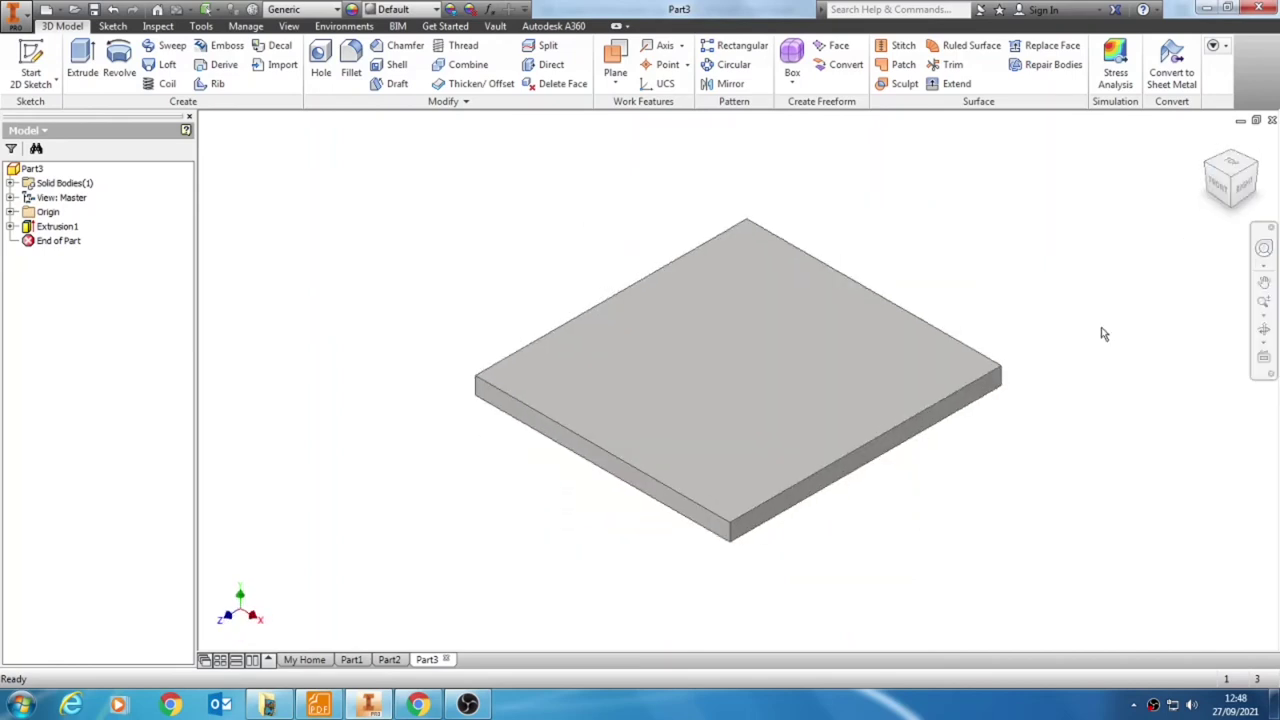
left_click(320, 705)
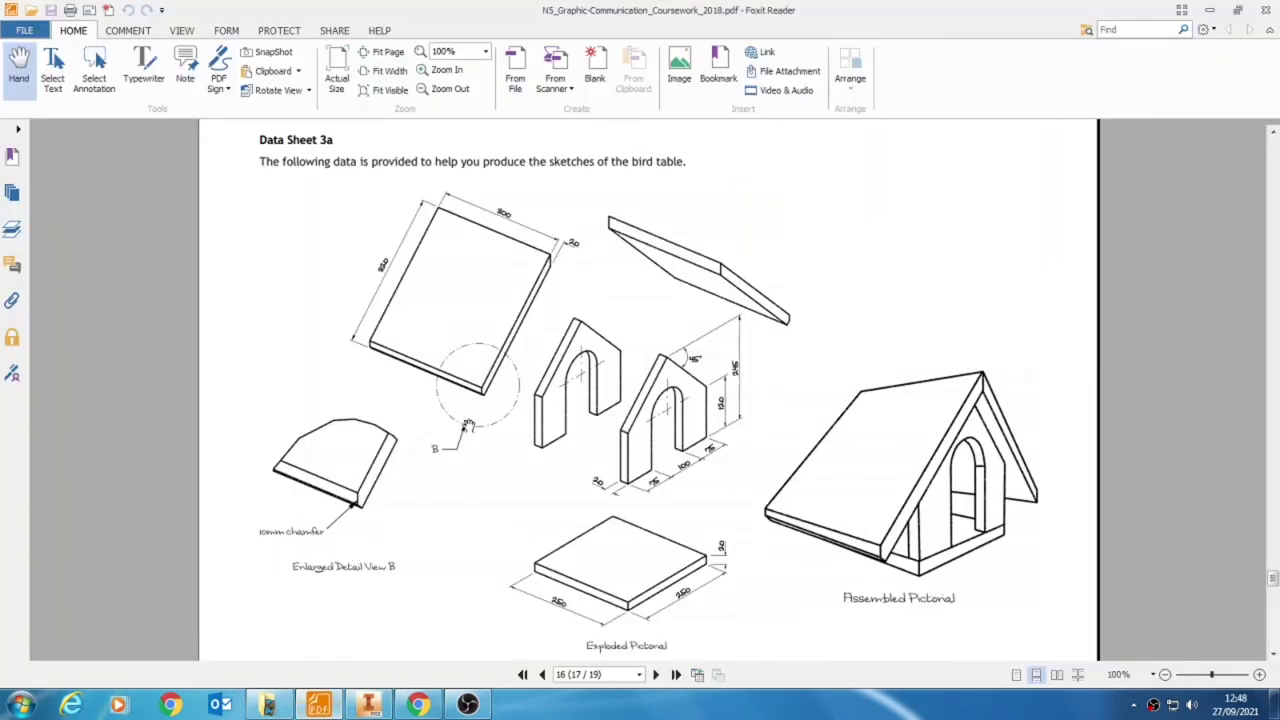
Go back from the Foxit data sheet to the Inventor part with the extruded plate.
left_click(368, 705)
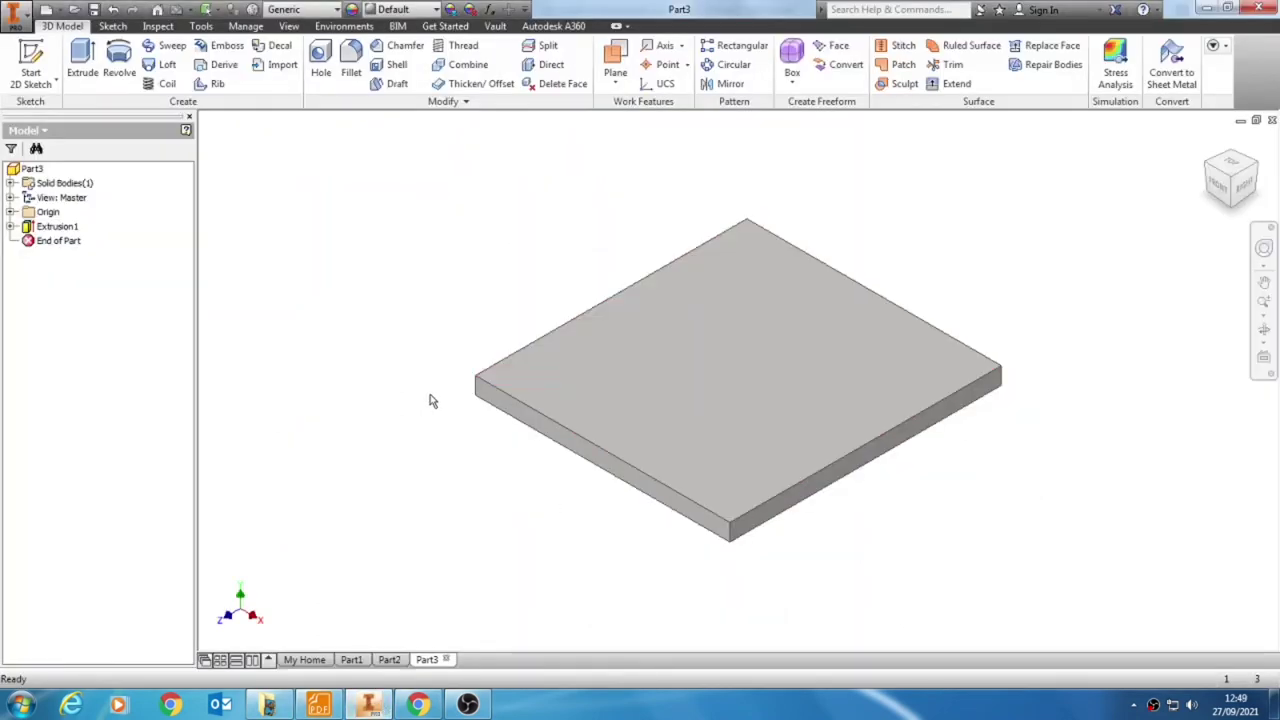
Chamfer the plate's front top edge by 10 mm.
left_click(406, 46)
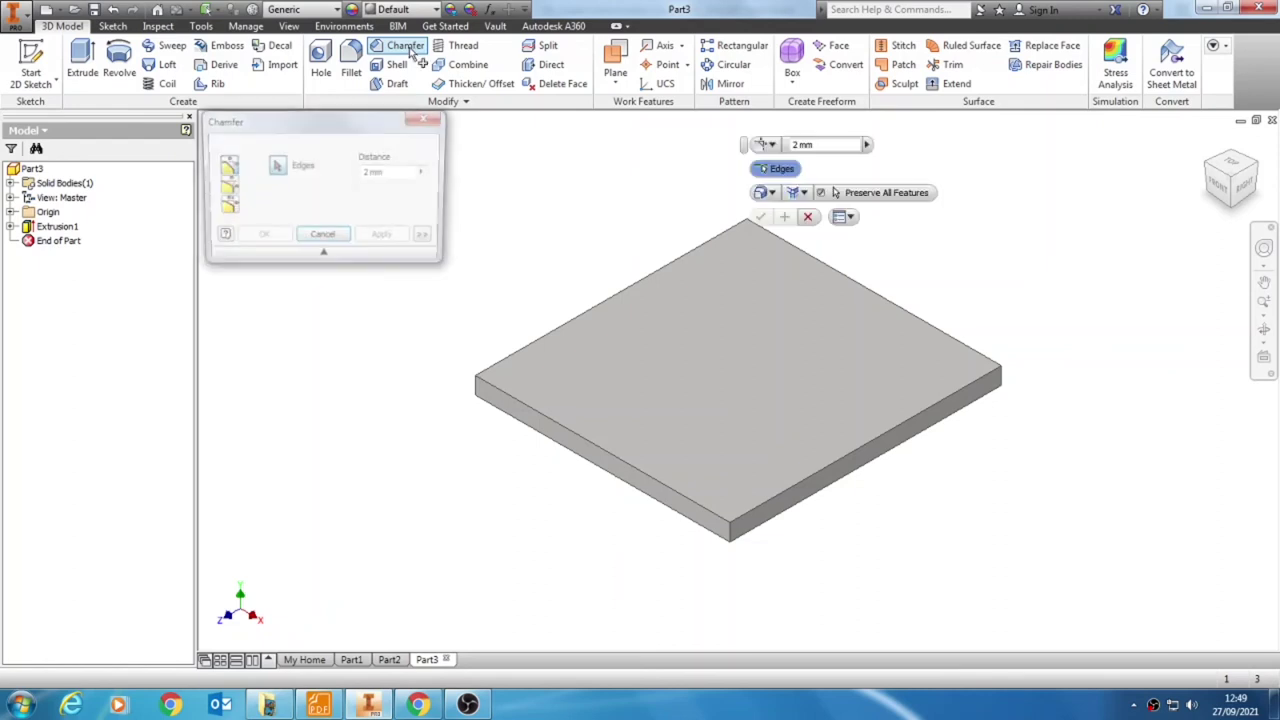
left_click(570, 437)
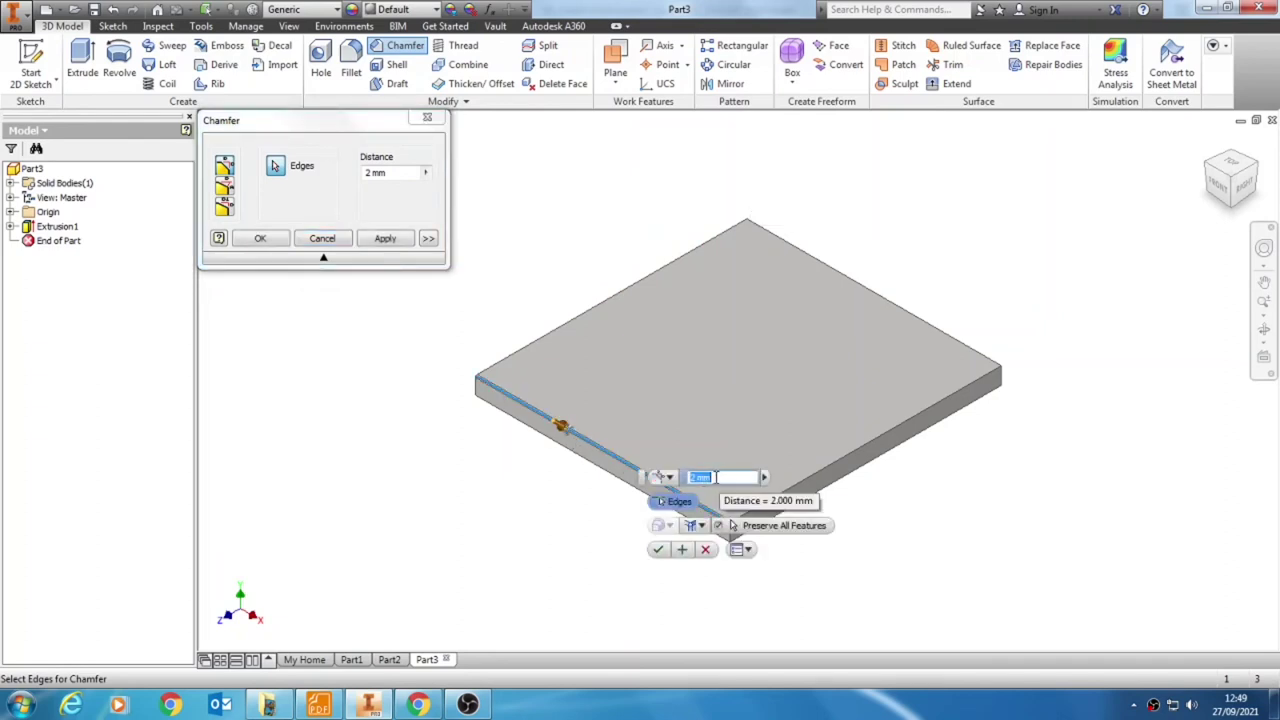
type("10")
left_click(658, 549)
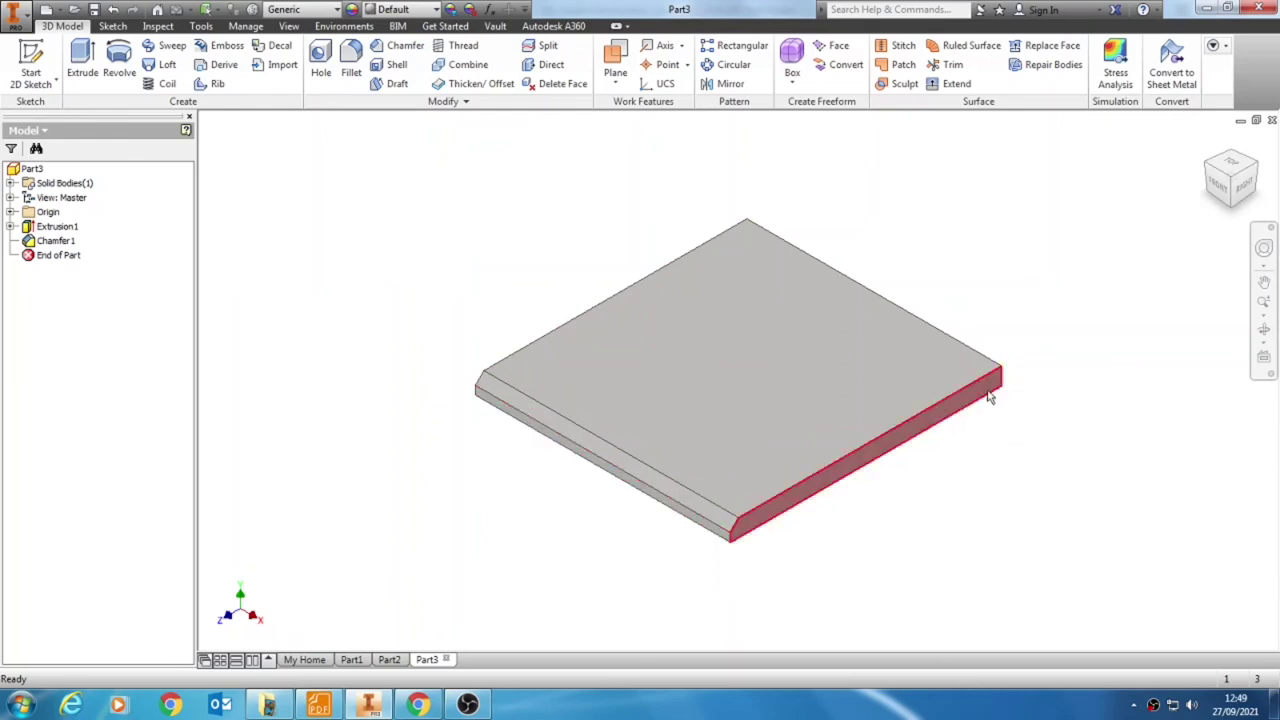
Orbit the plate through right, diagonal and isometric views, ending on an angled view from below.
left_click(1236, 210)
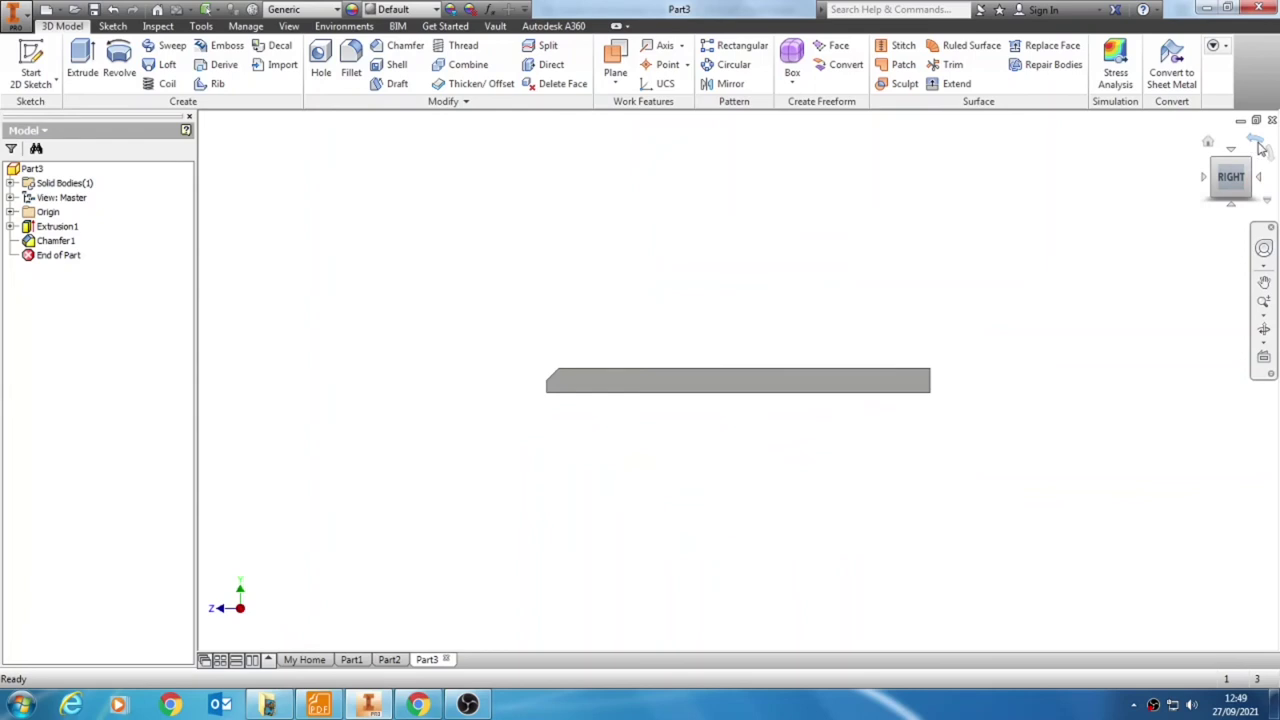
left_click(1264, 341)
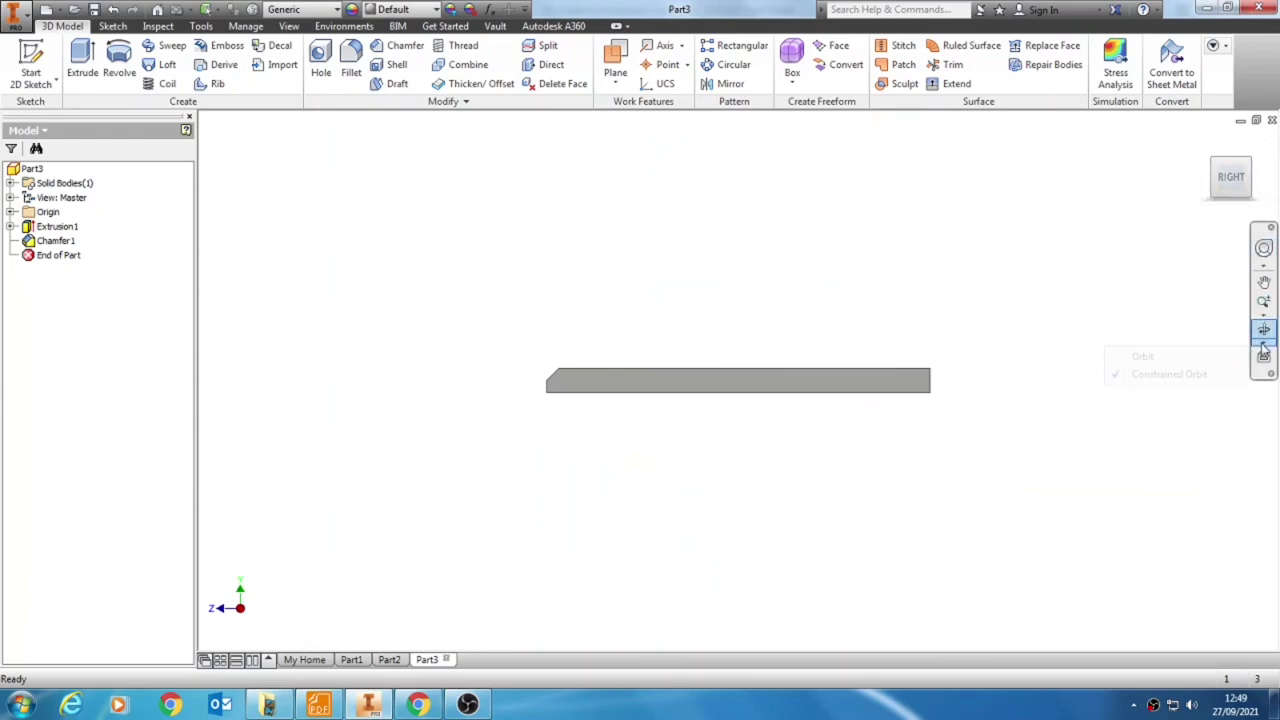
left_click(1142, 357)
left_click_drag(929, 226, 734, 191)
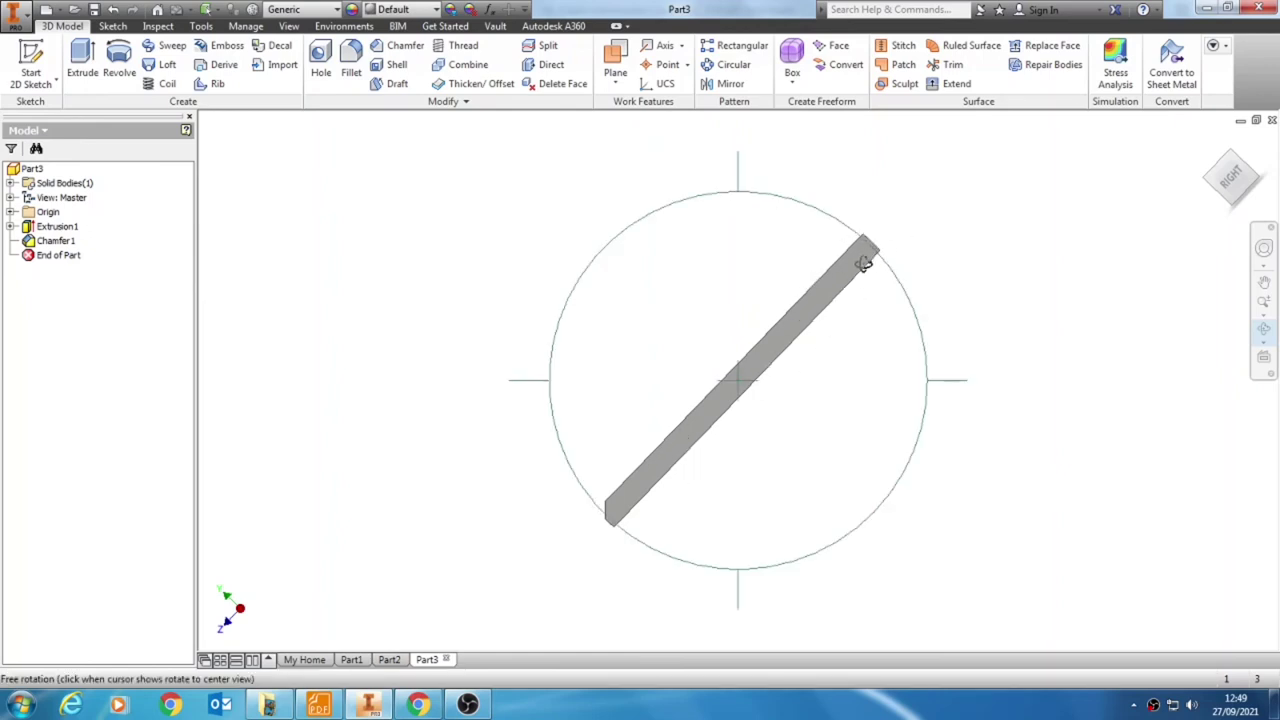
key("Escape")
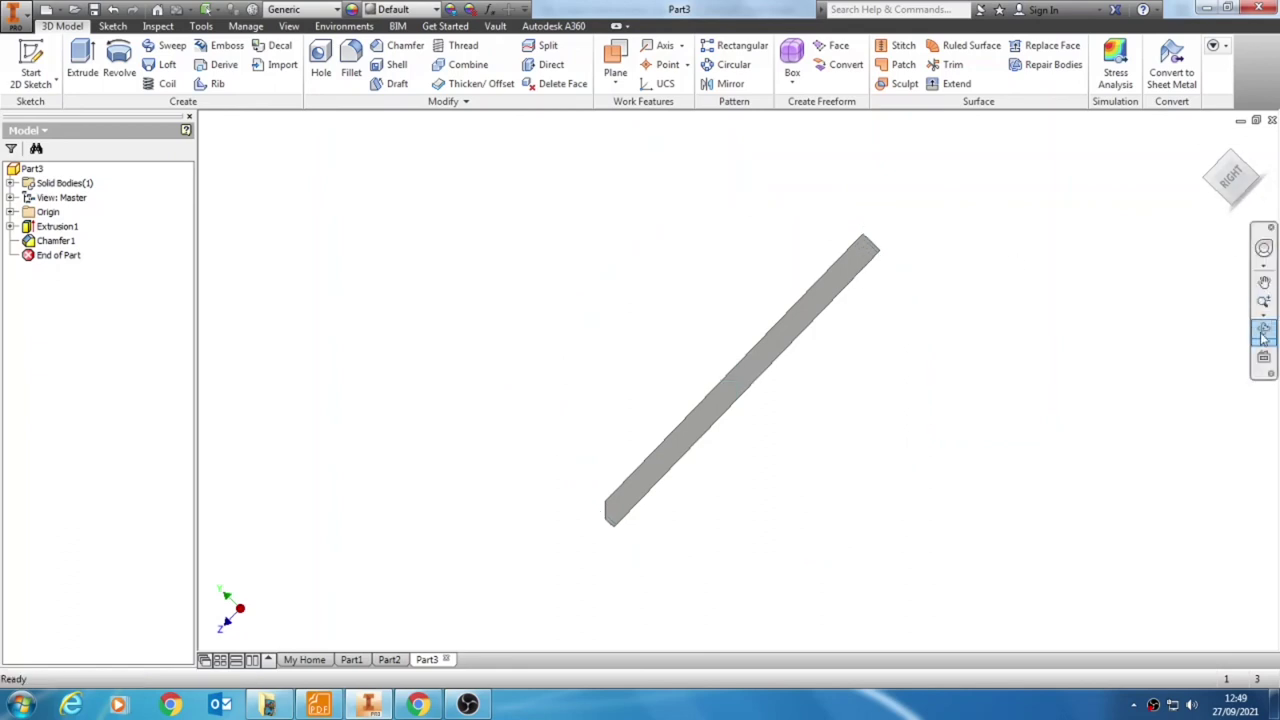
left_click(1210, 185)
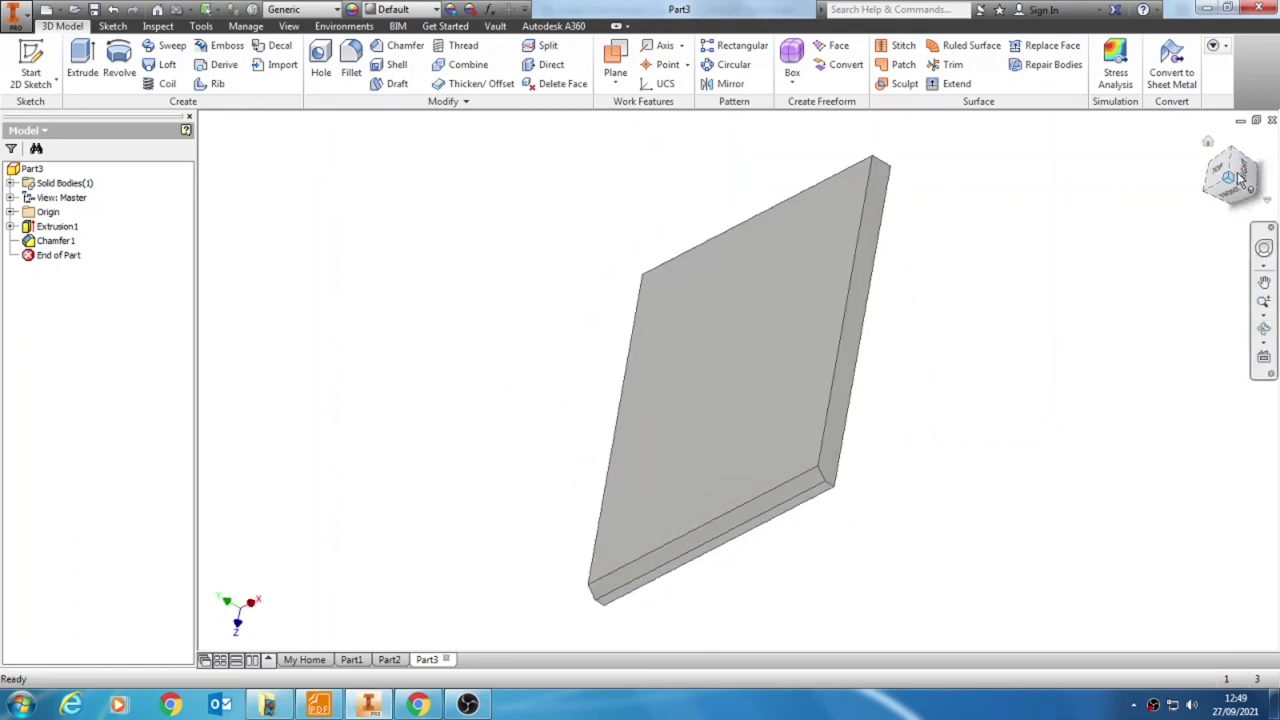
left_click(1252, 176)
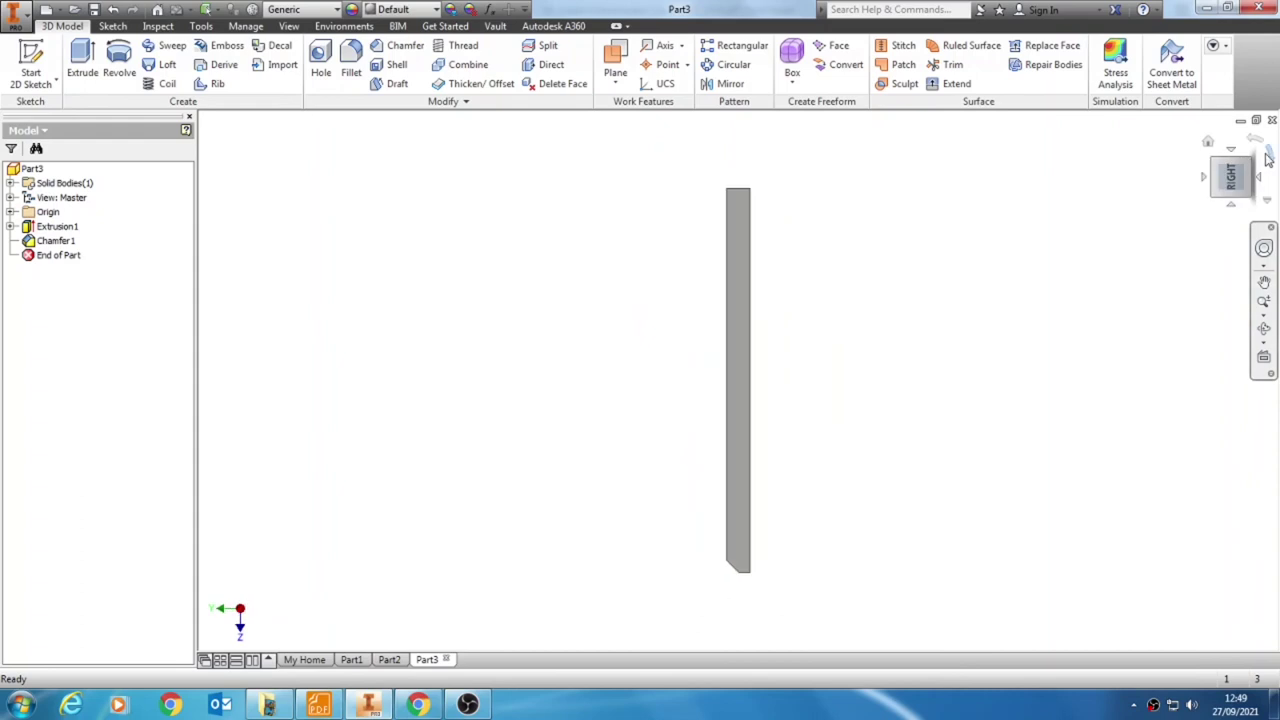
left_click(1268, 155)
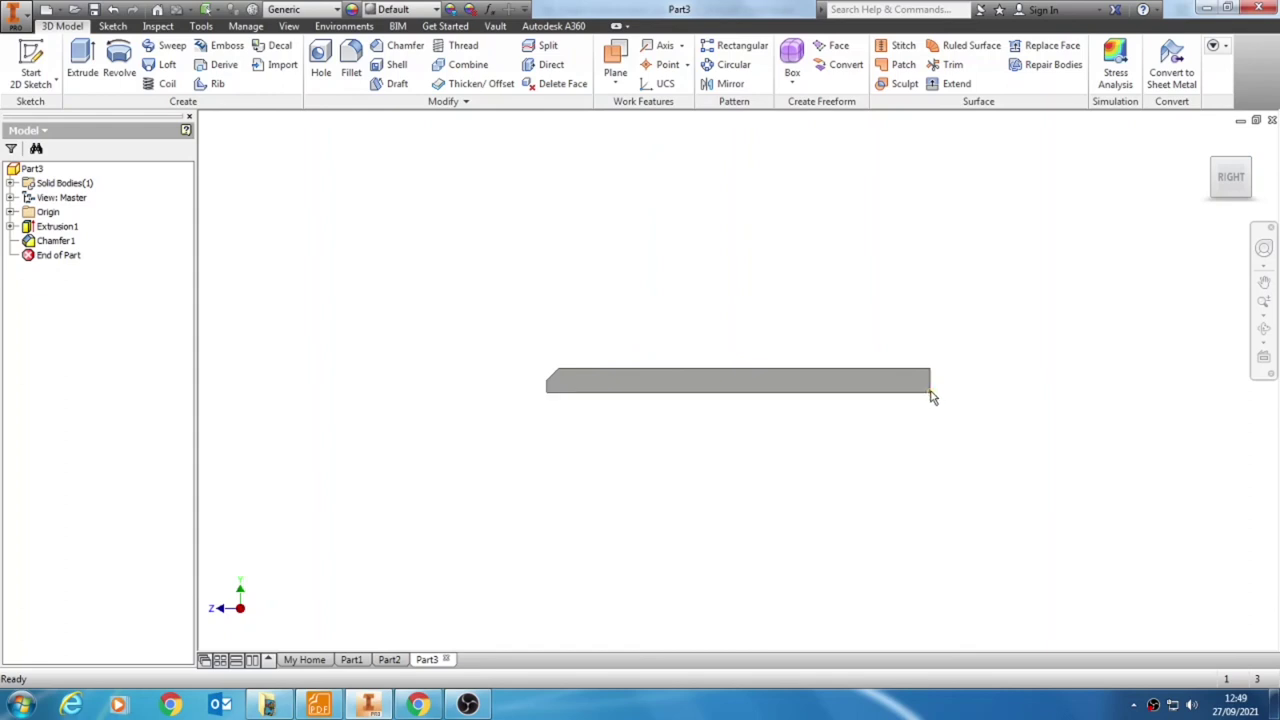
left_click(1250, 198)
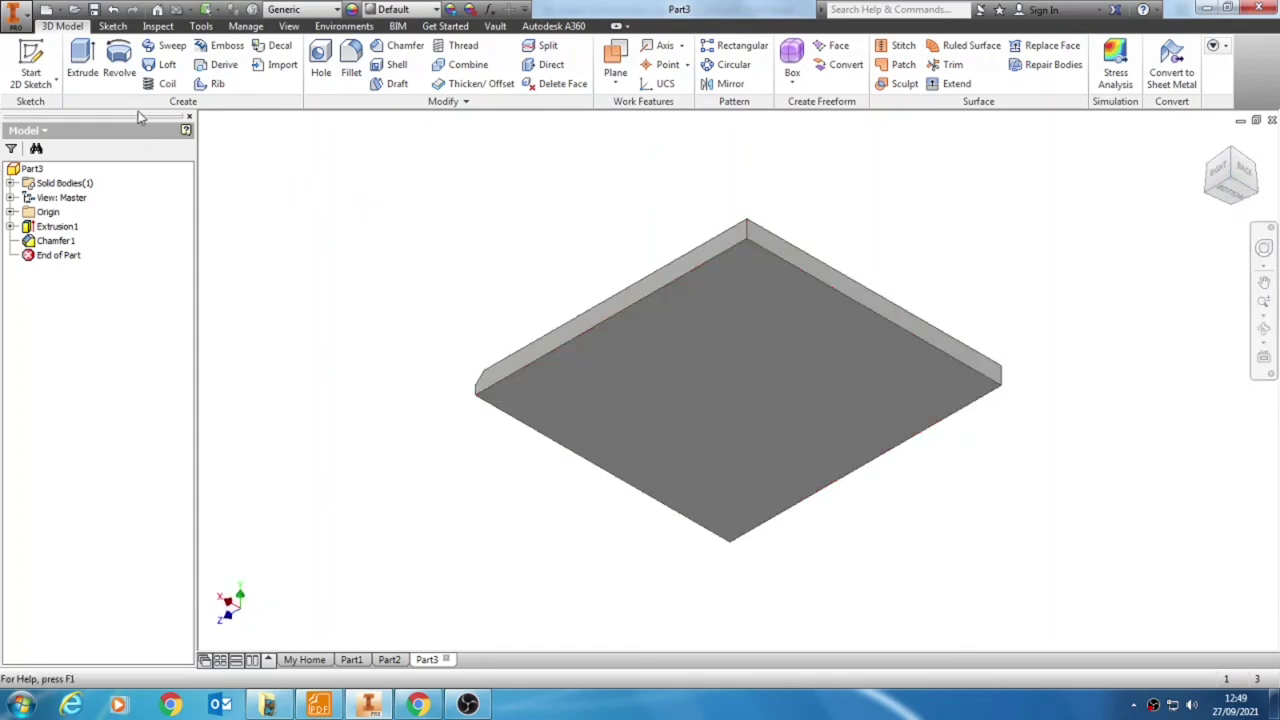
Chamfer the plate's opposite bottom edge by 20 mm, checked edge-on from the Right view.
left_click(398, 45)
left_click(788, 259)
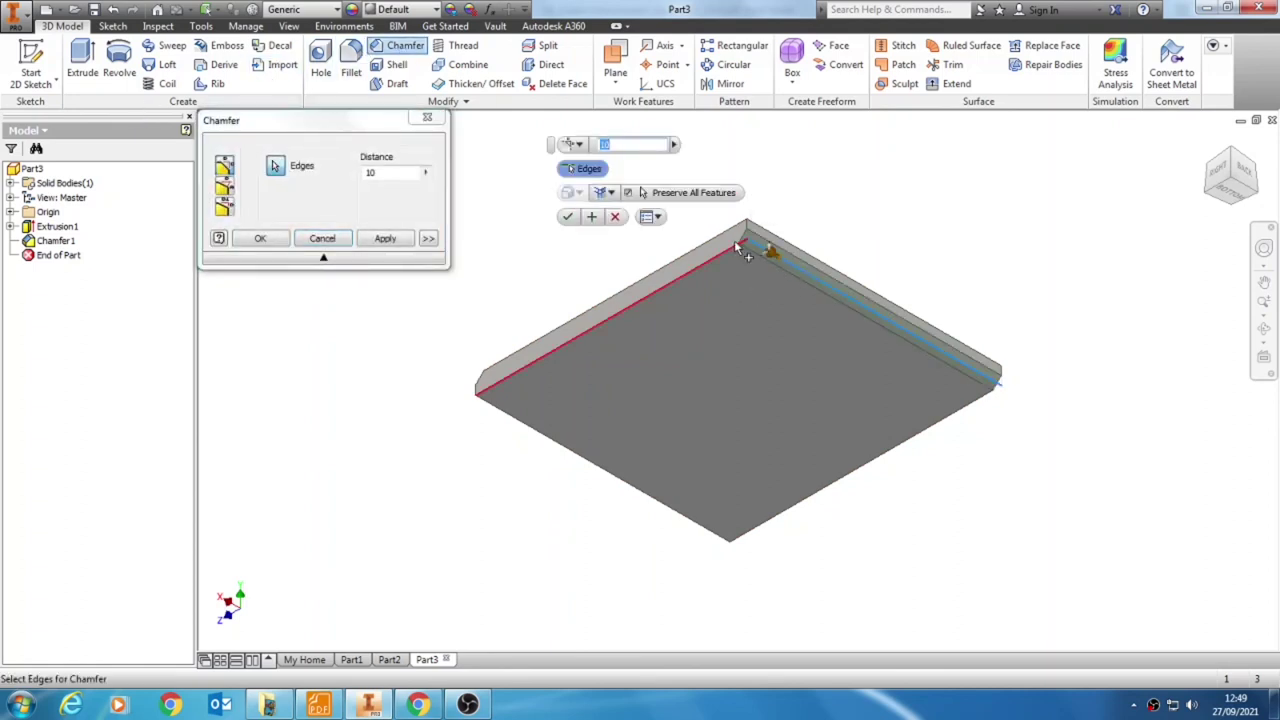
left_click(1243, 184)
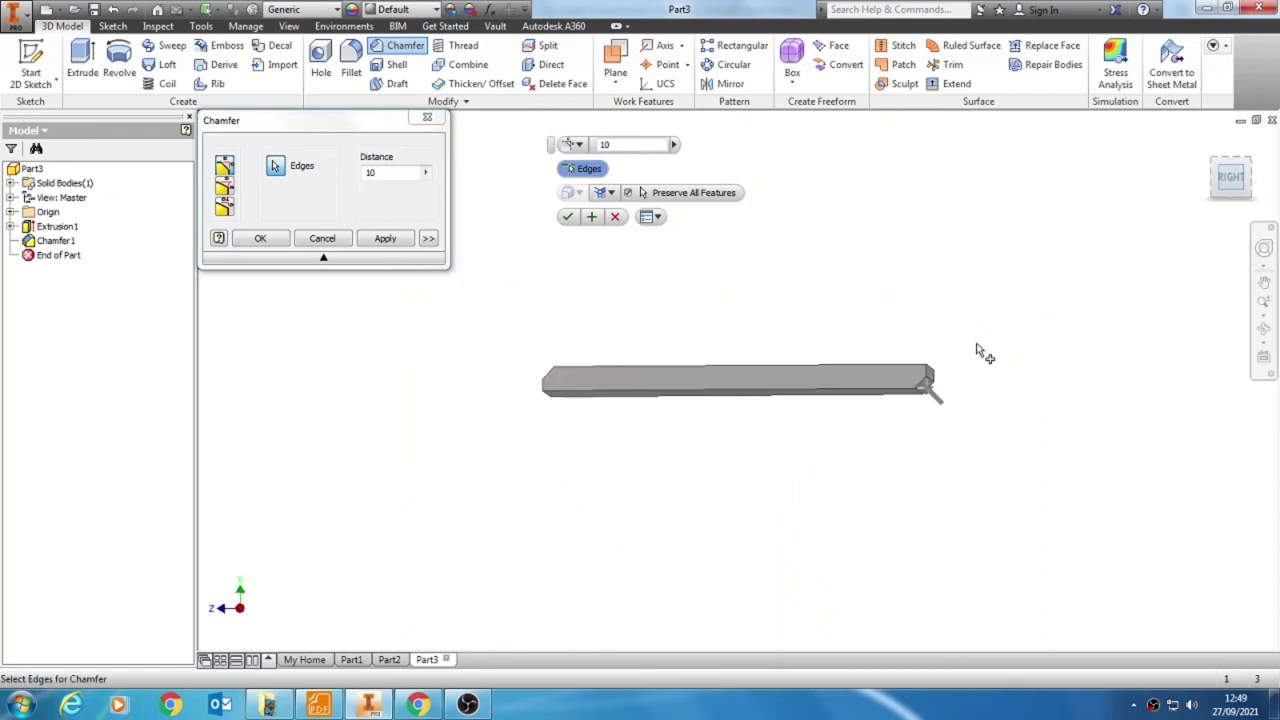
scroll(929, 391, "up", 4)
left_click(398, 174)
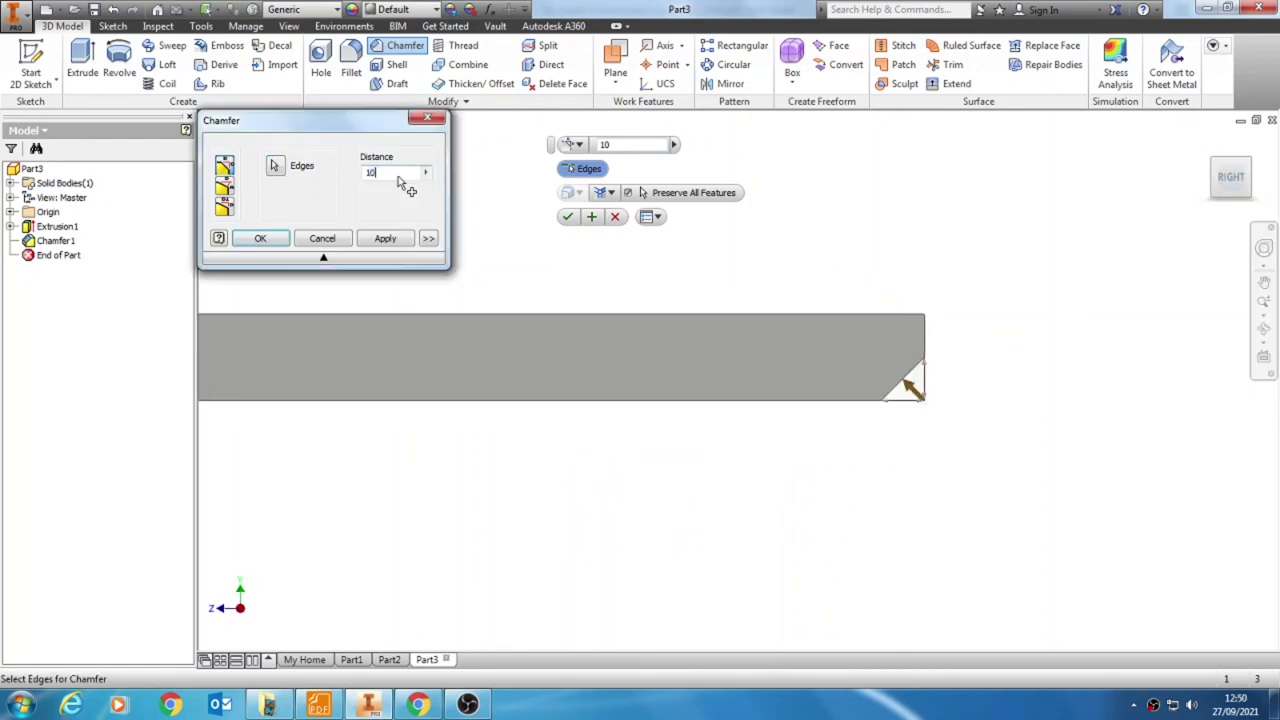
double_click(398, 176)
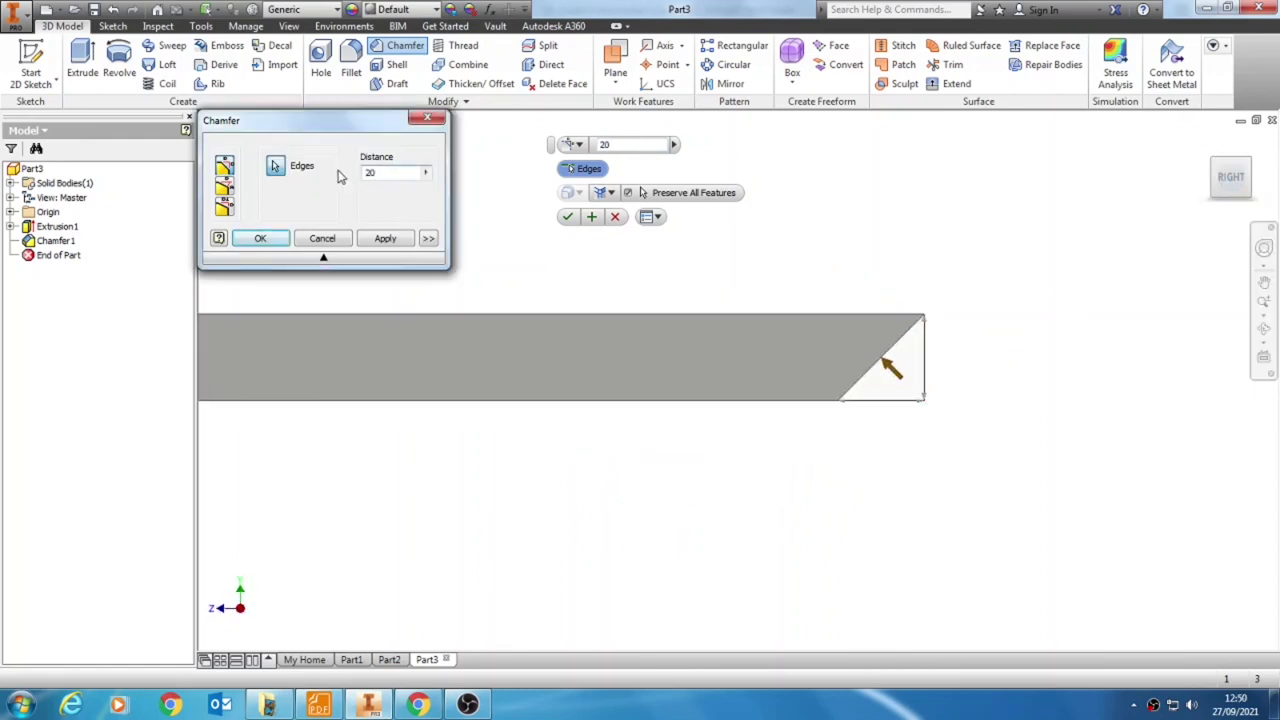
left_click(259, 238)
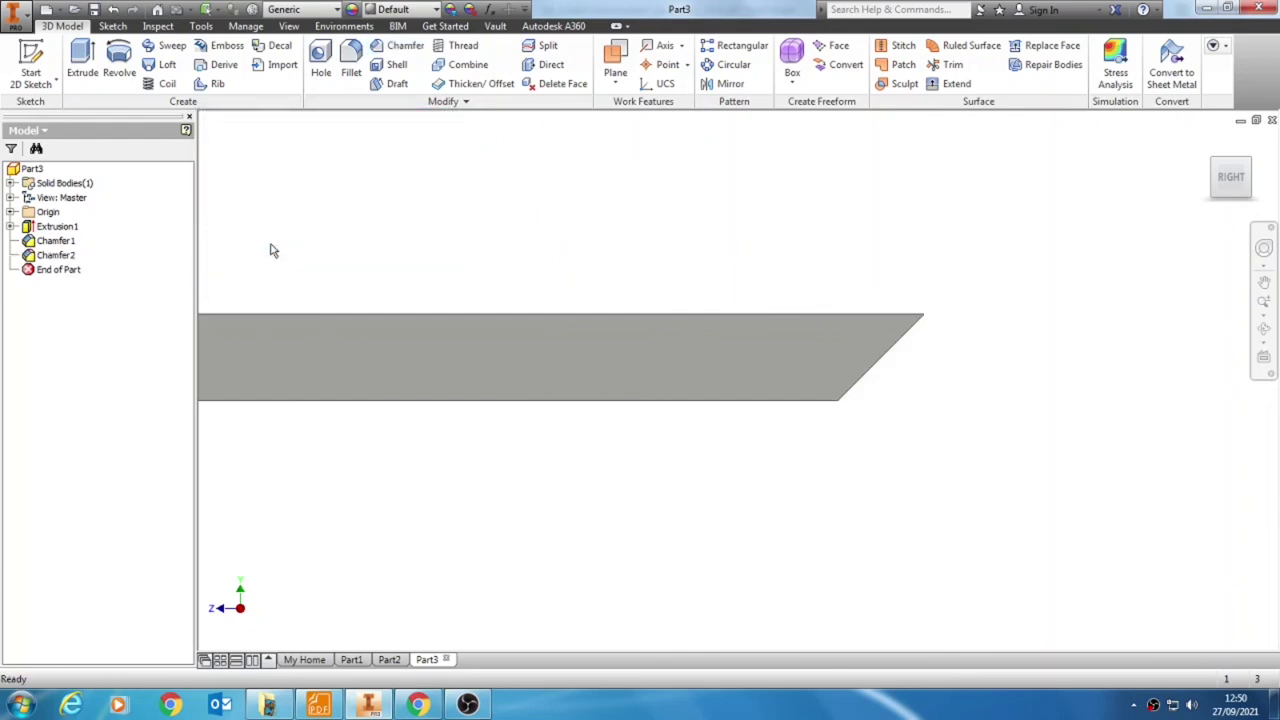
Return to the isometric view and apply the White Oak - Solid Natural Medium appearance.
left_click(1219, 172)
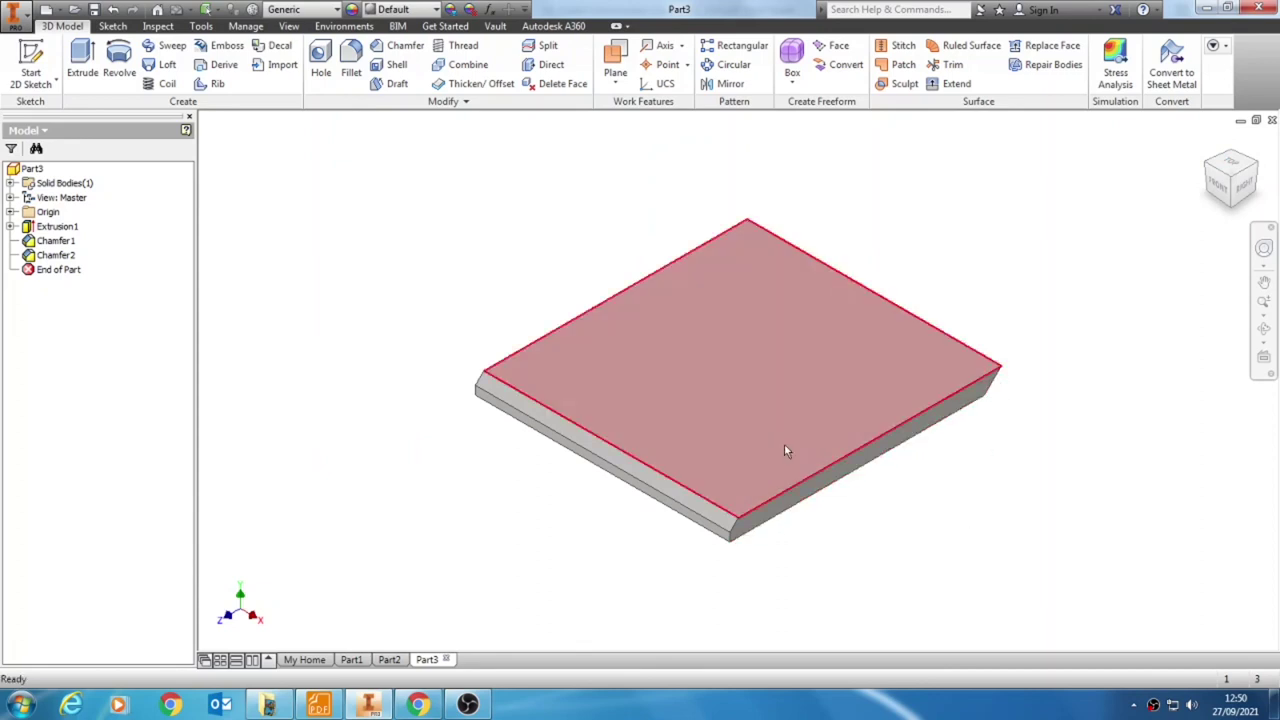
left_click(400, 10)
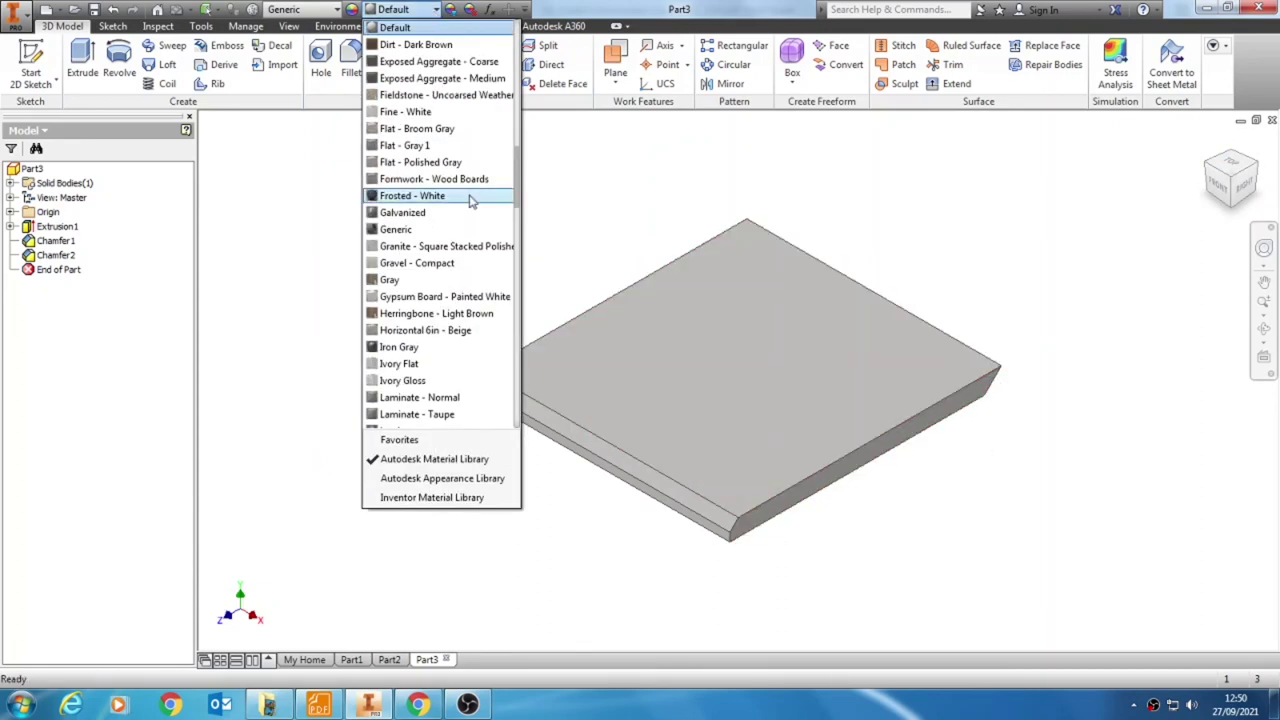
scroll(470, 200, "down", 15)
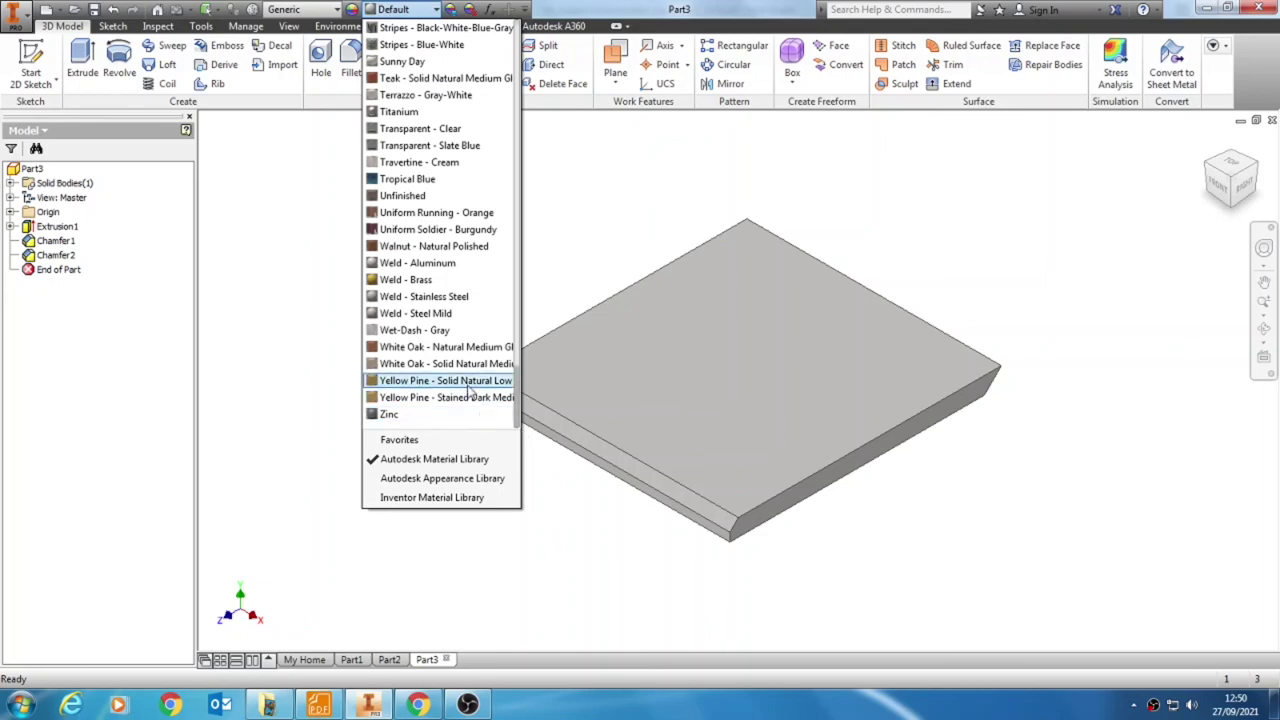
left_click(470, 364)
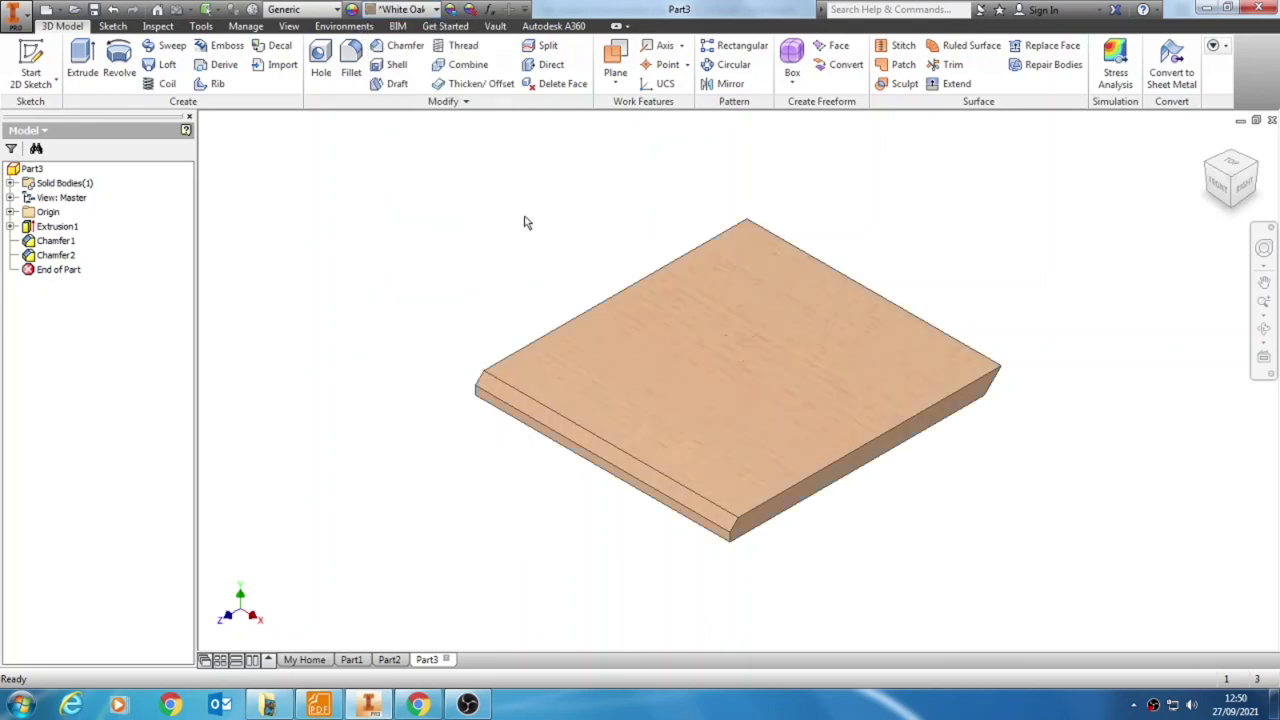